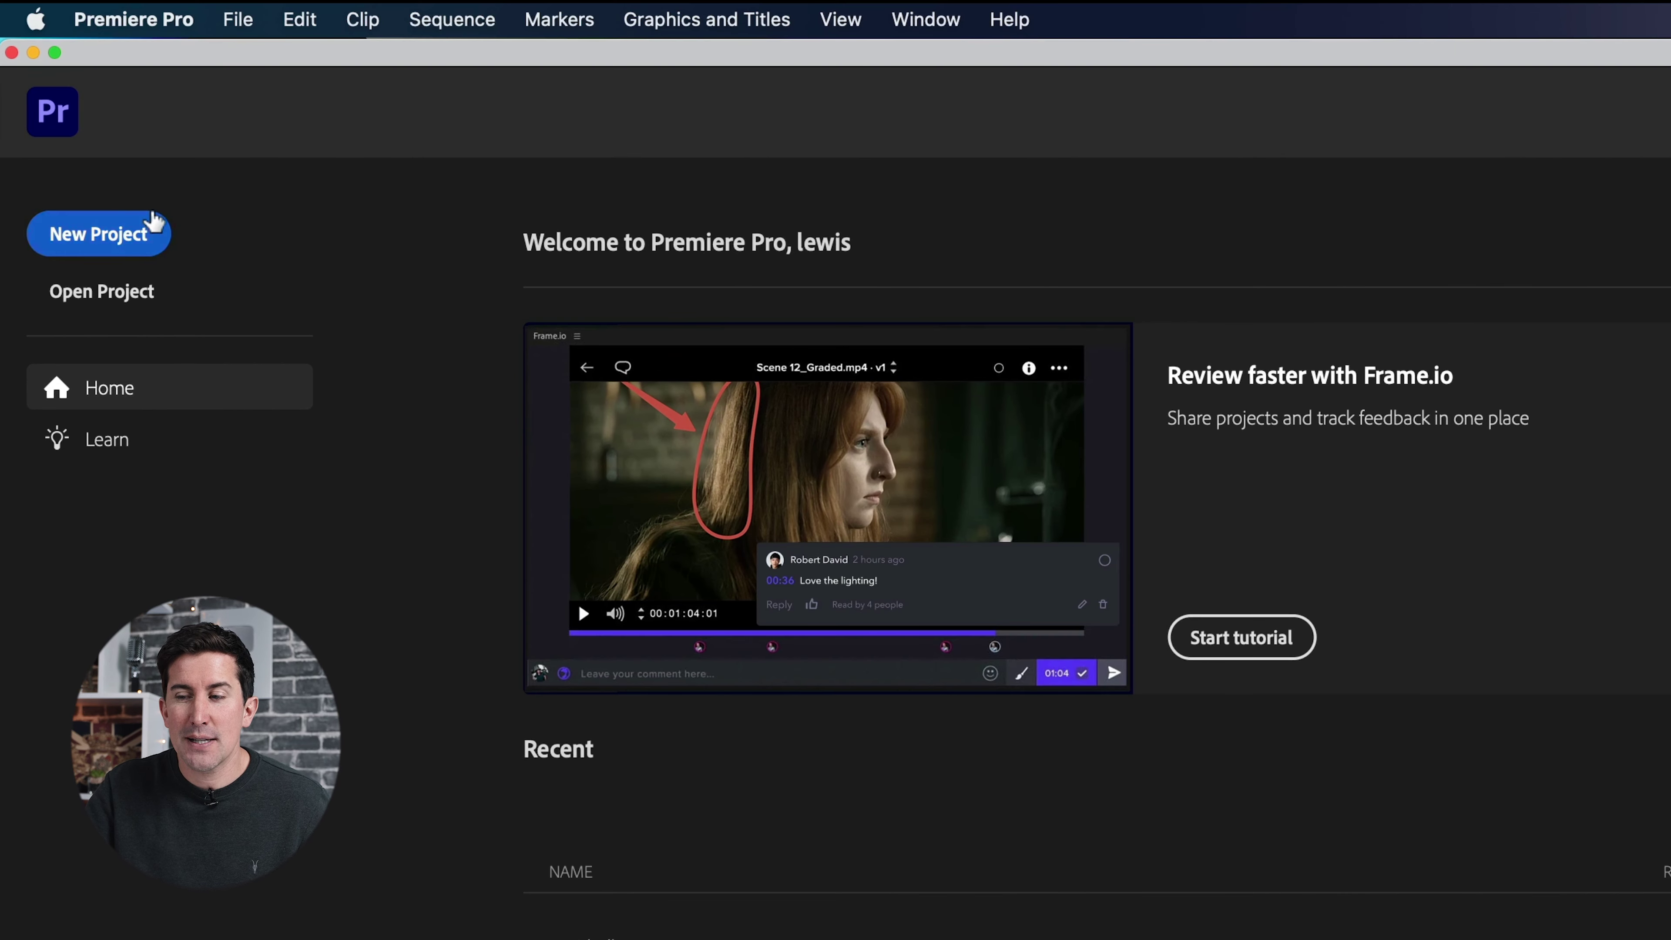
Create a new project from the Premiere Pro home screen.
left_click(115, 244)
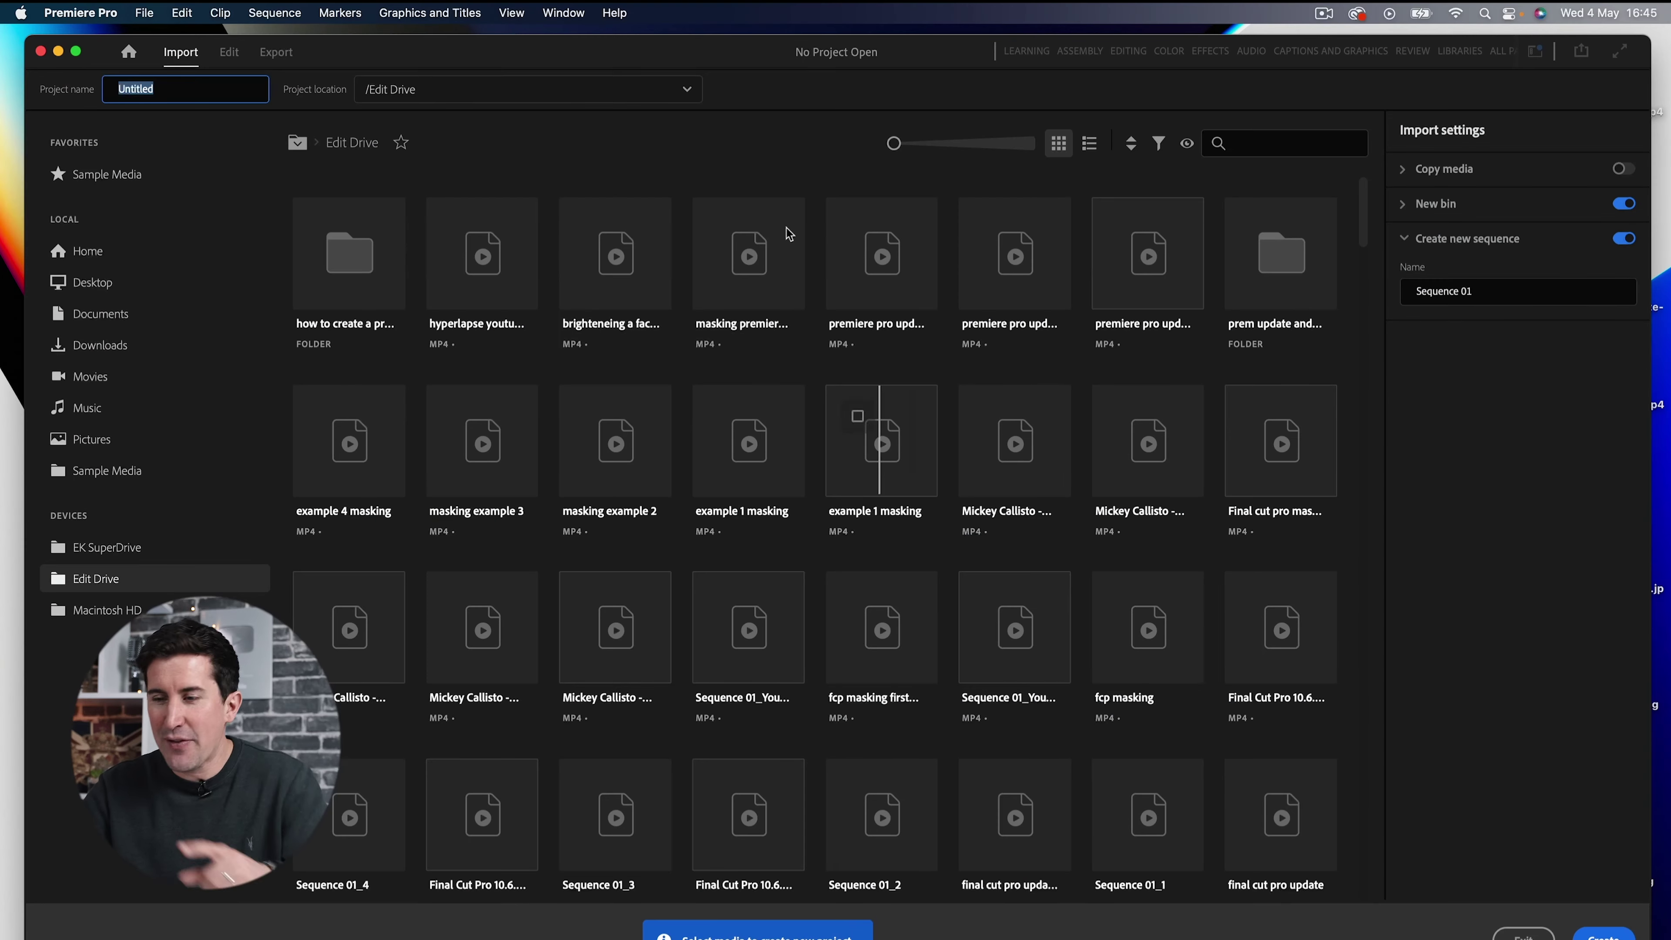
Replace the default Untitled project name with 'test'.
left_click(219, 97)
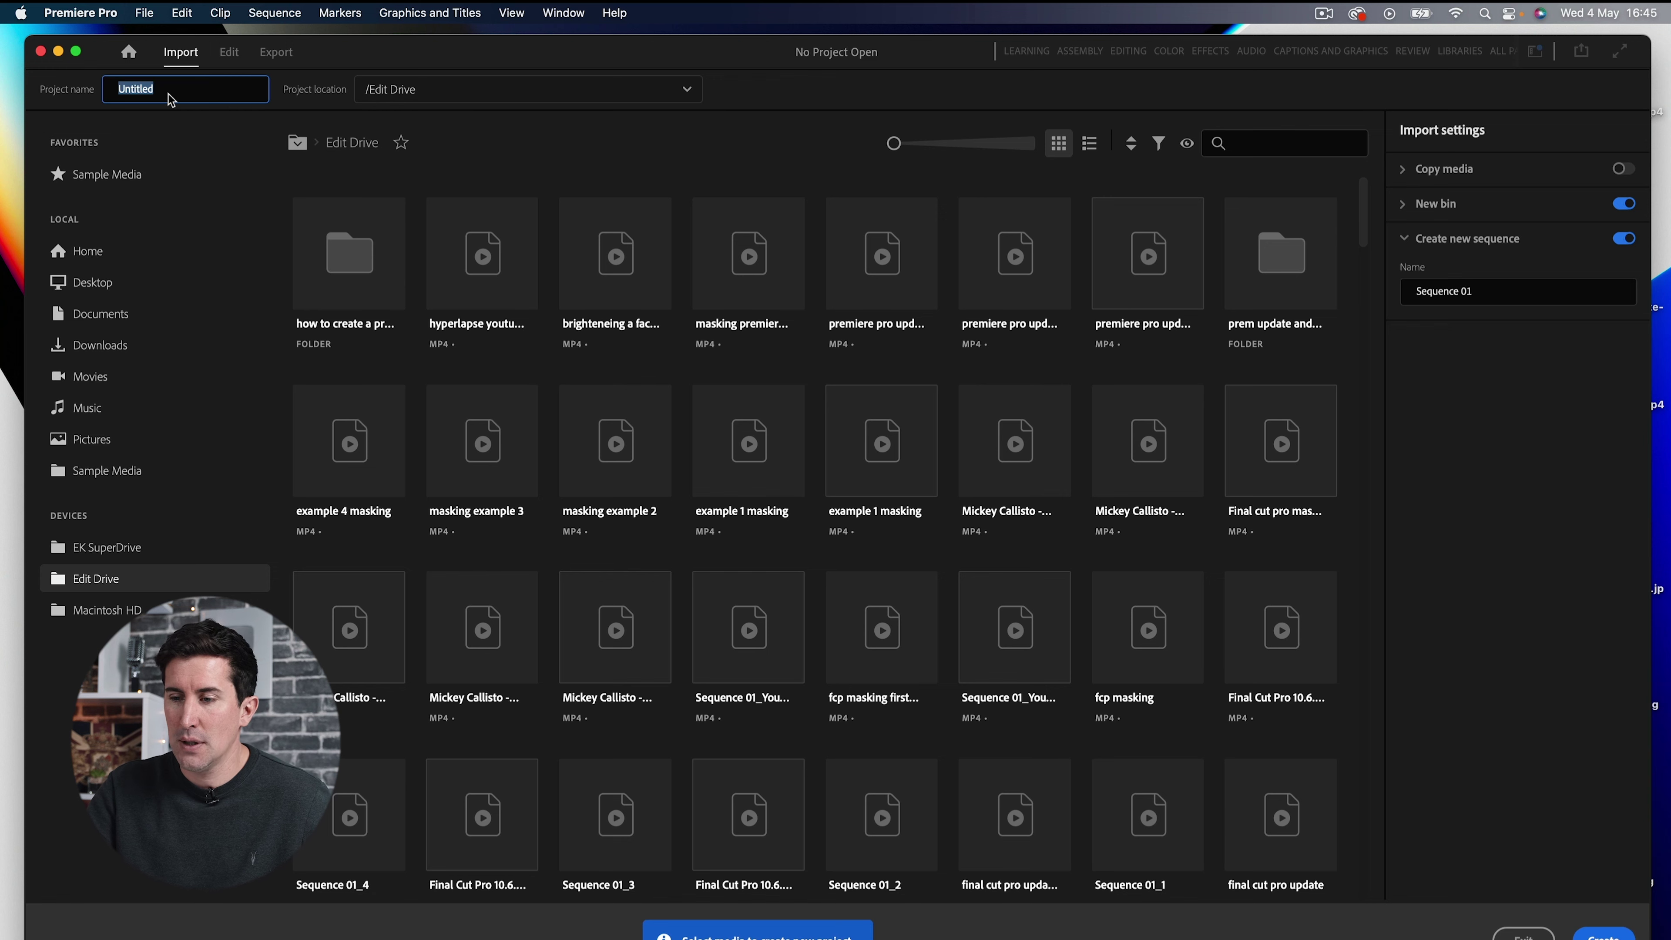
type("tes")
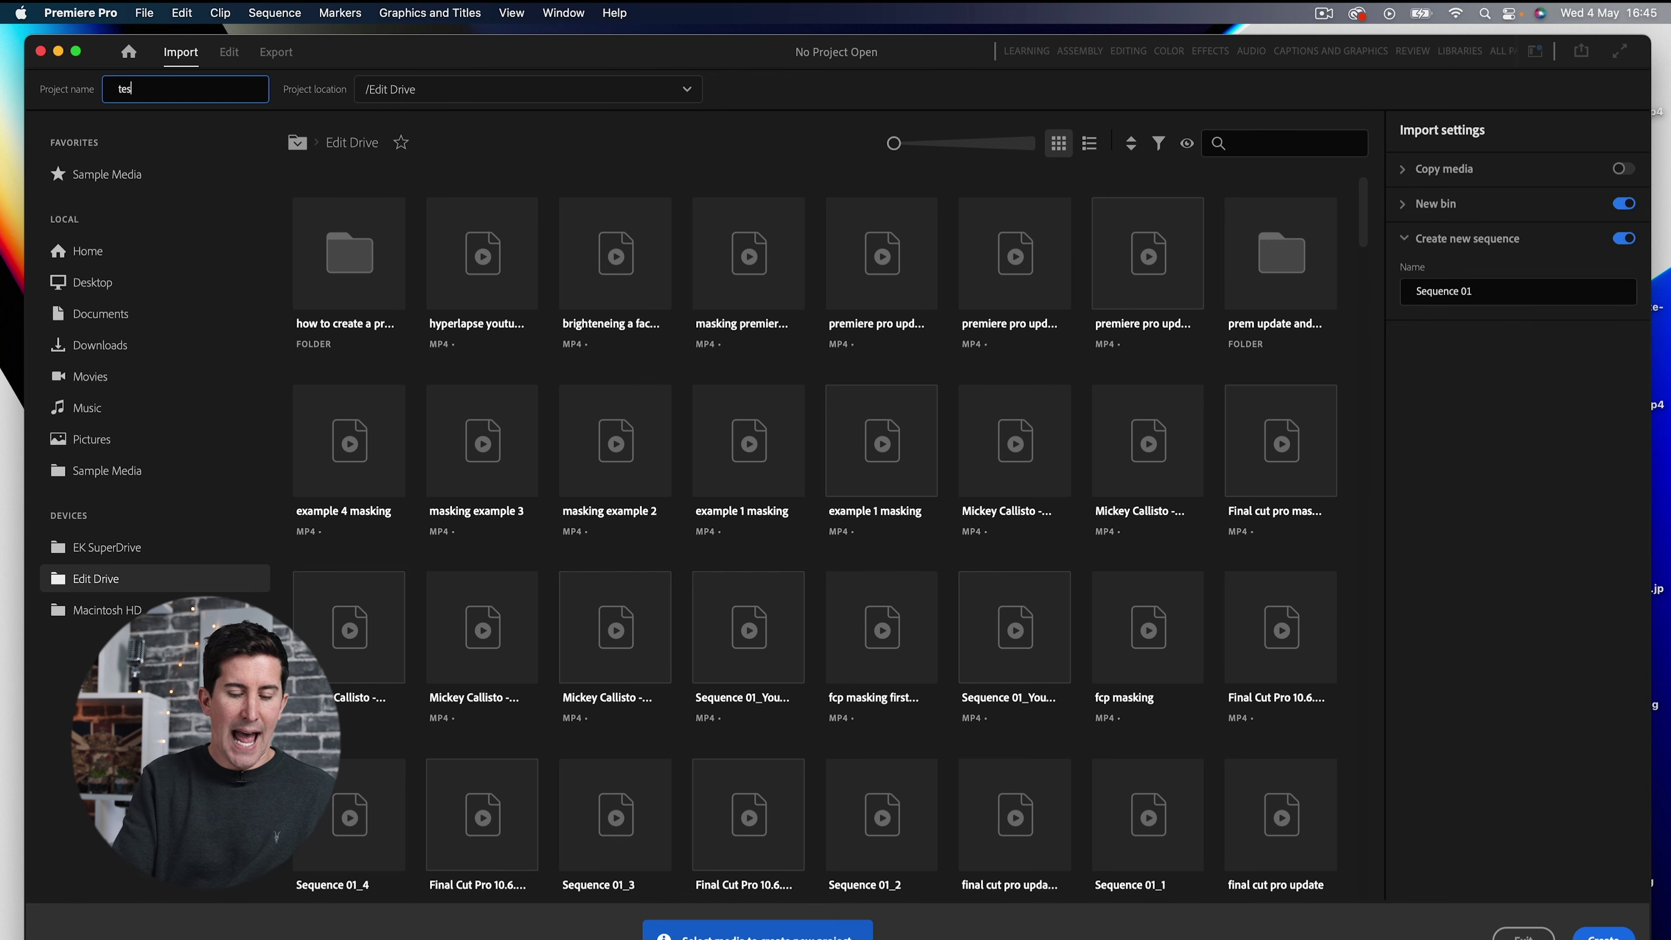
type("t")
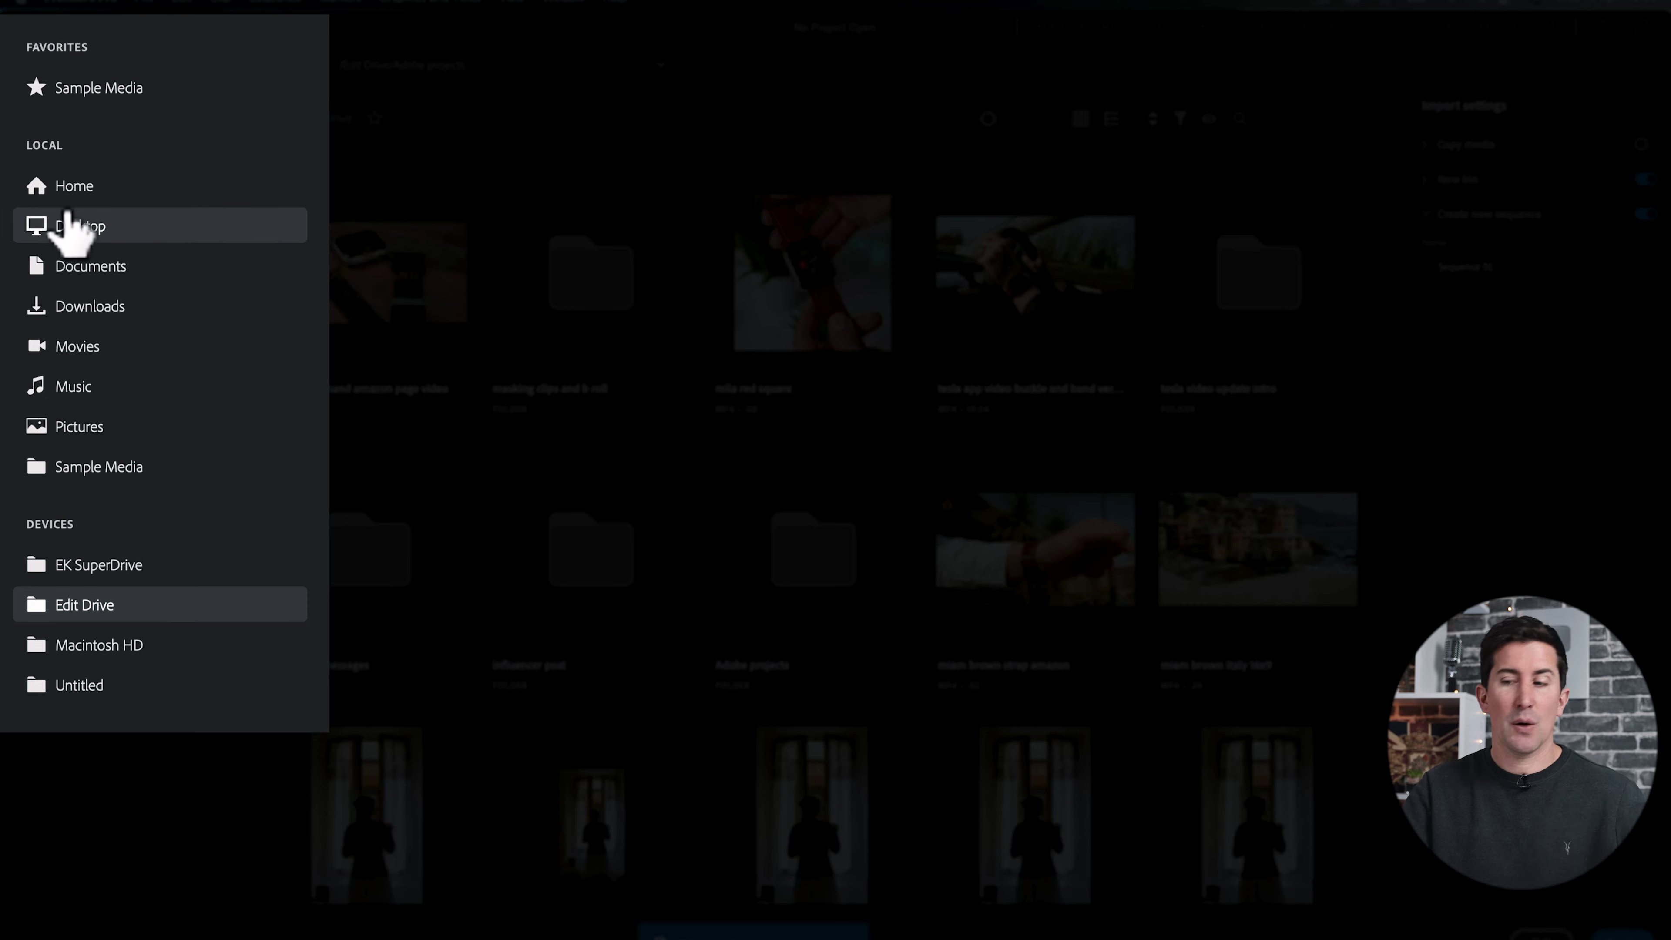
Browse the sidebar folders and drives, then open the 'masking clips and b roll' folder.
left_click(71, 187)
left_click(75, 226)
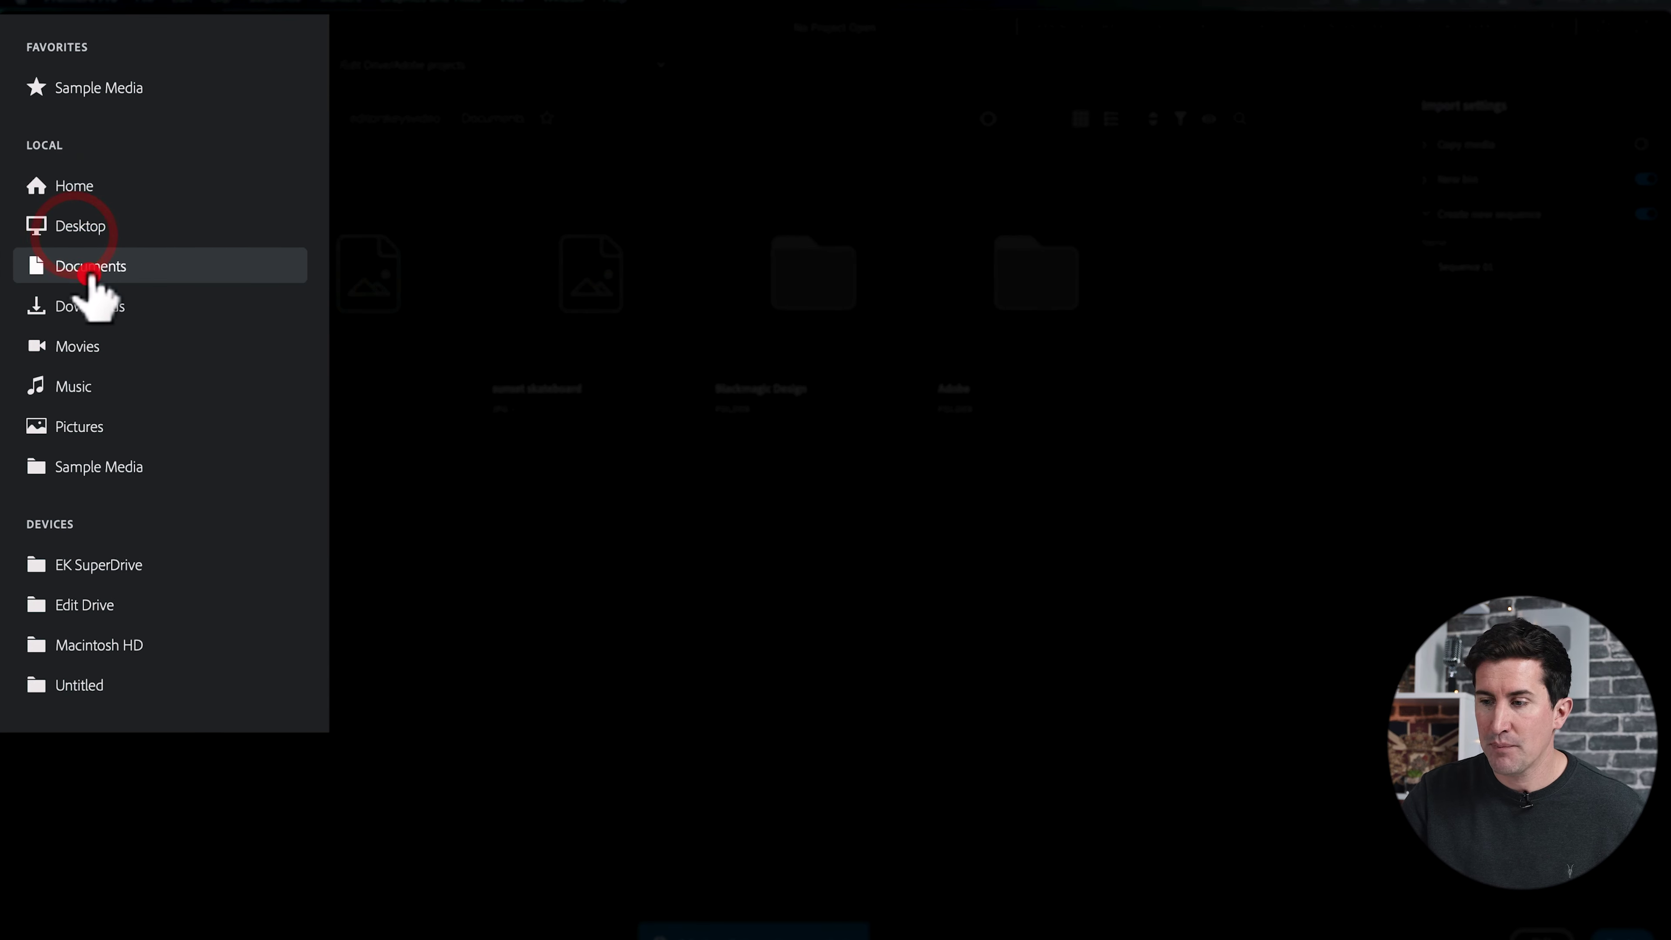
left_click(89, 271)
left_click(92, 309)
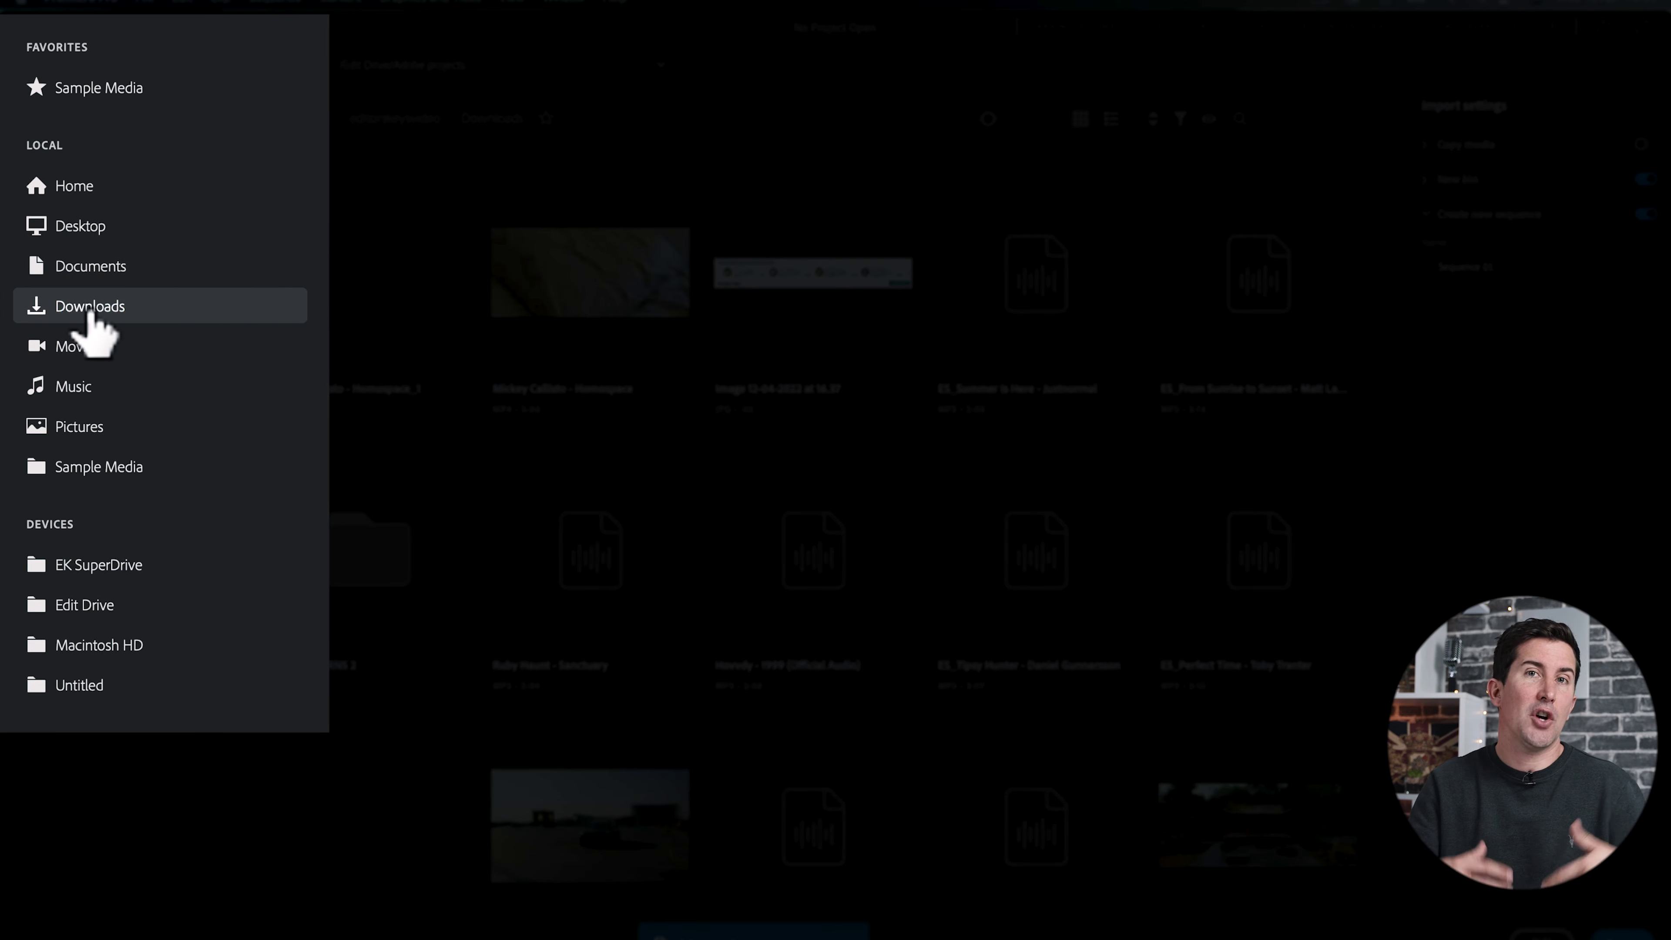
left_click(89, 310)
left_click(72, 190)
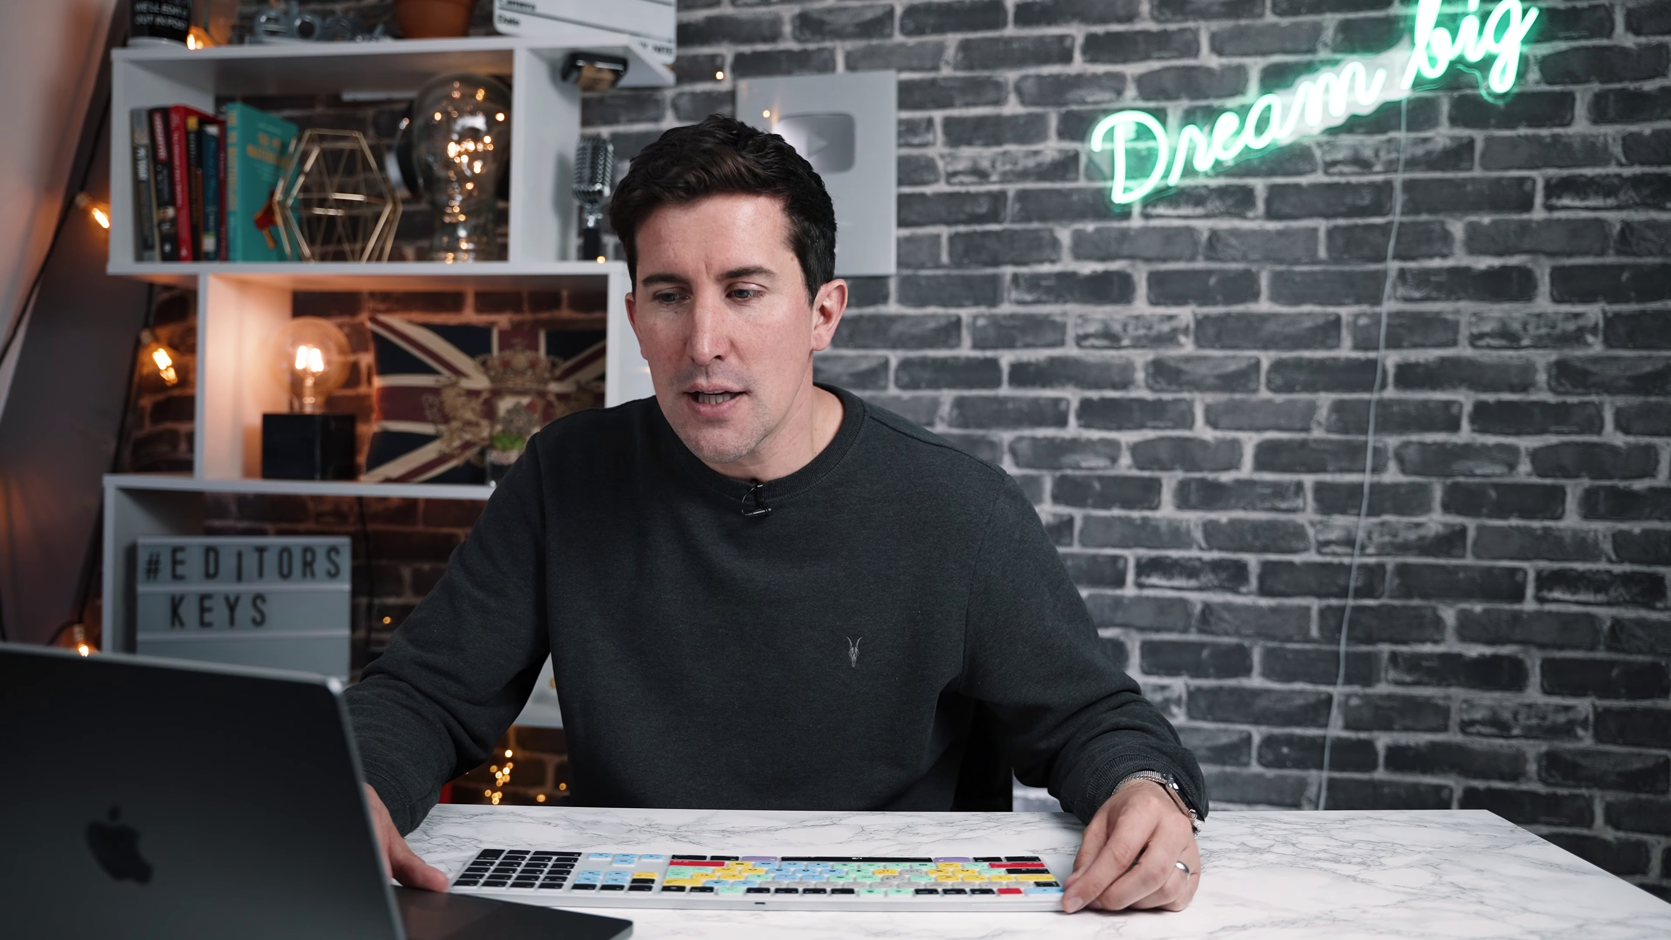
left_click(73, 523)
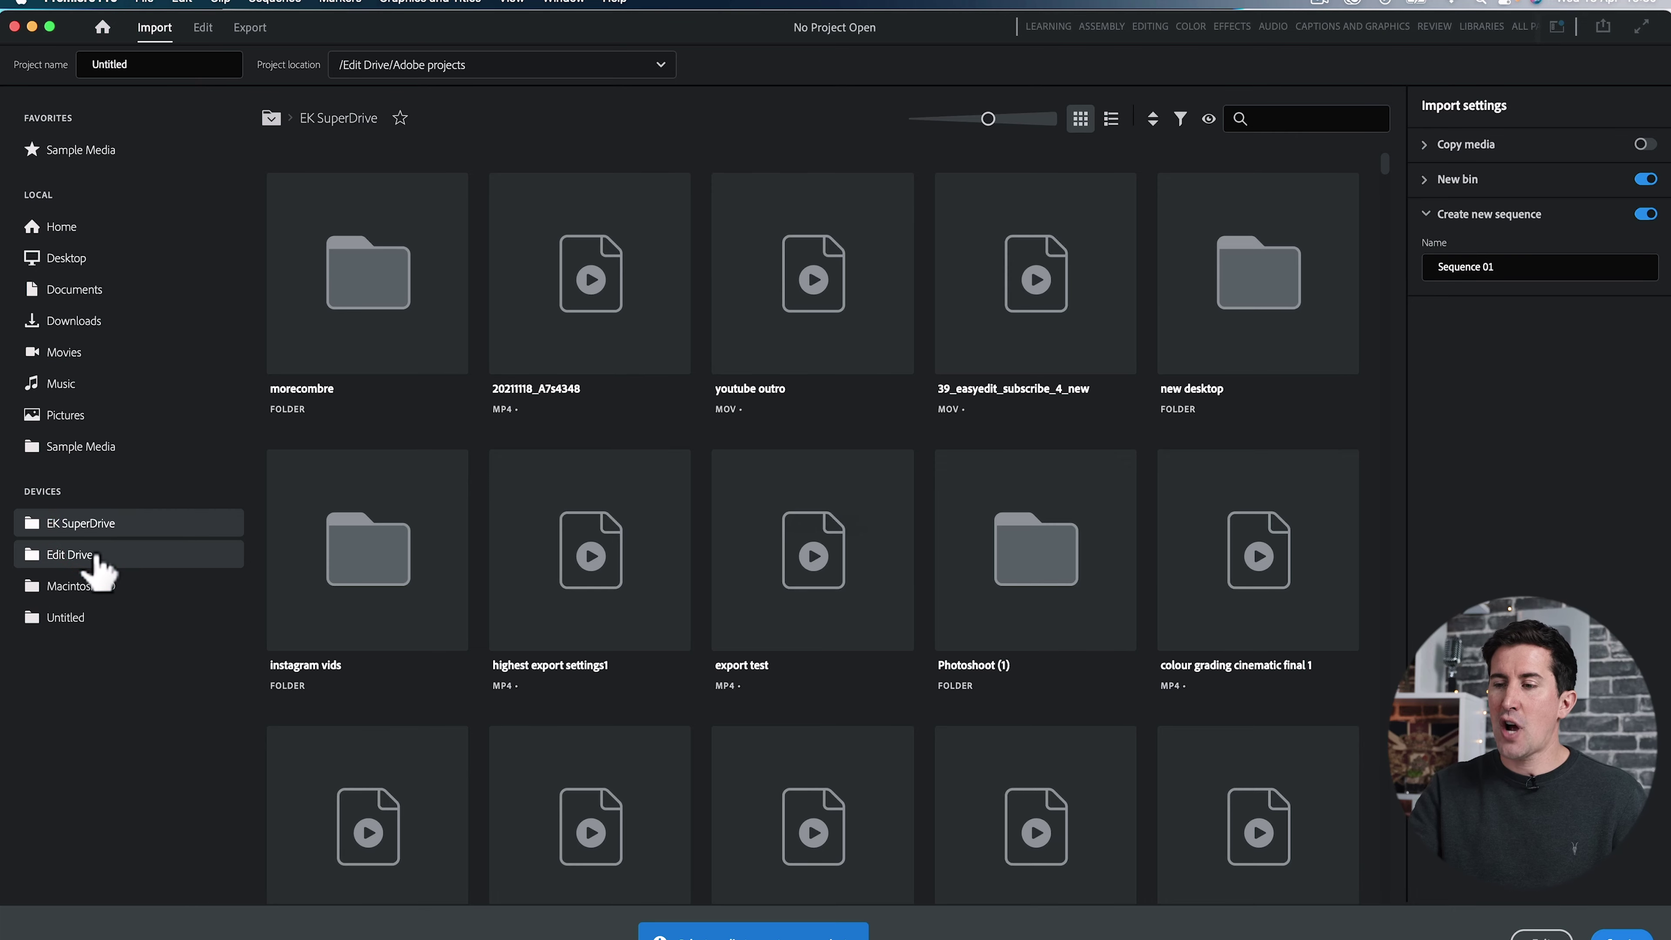
left_click(97, 560)
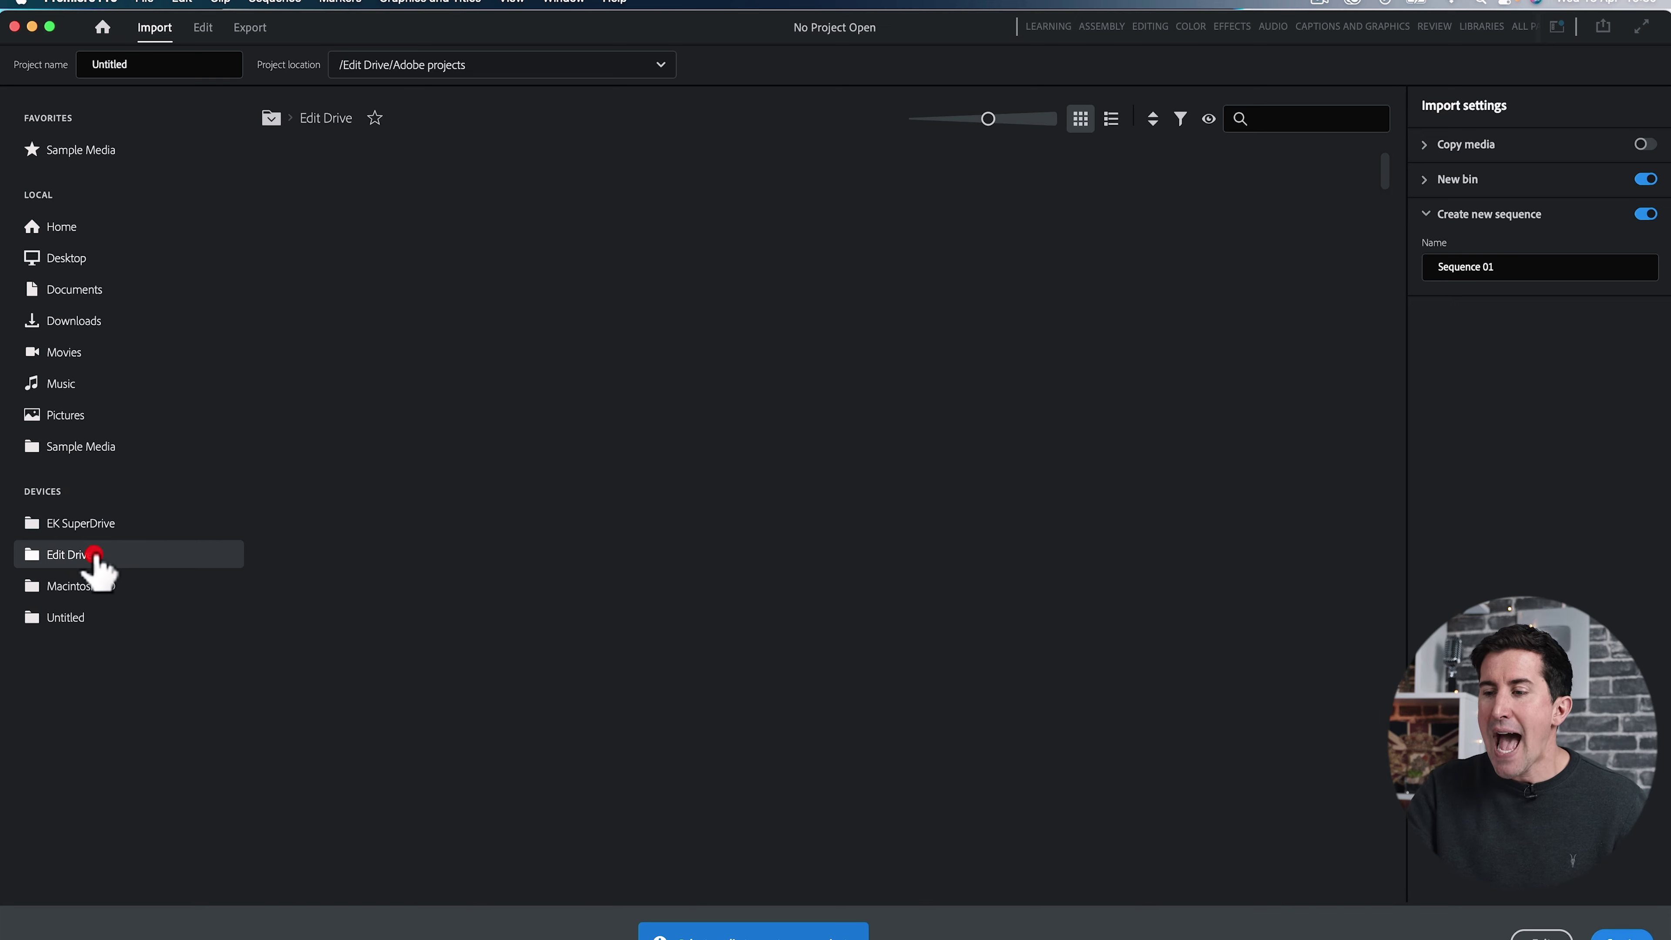
left_click(91, 586)
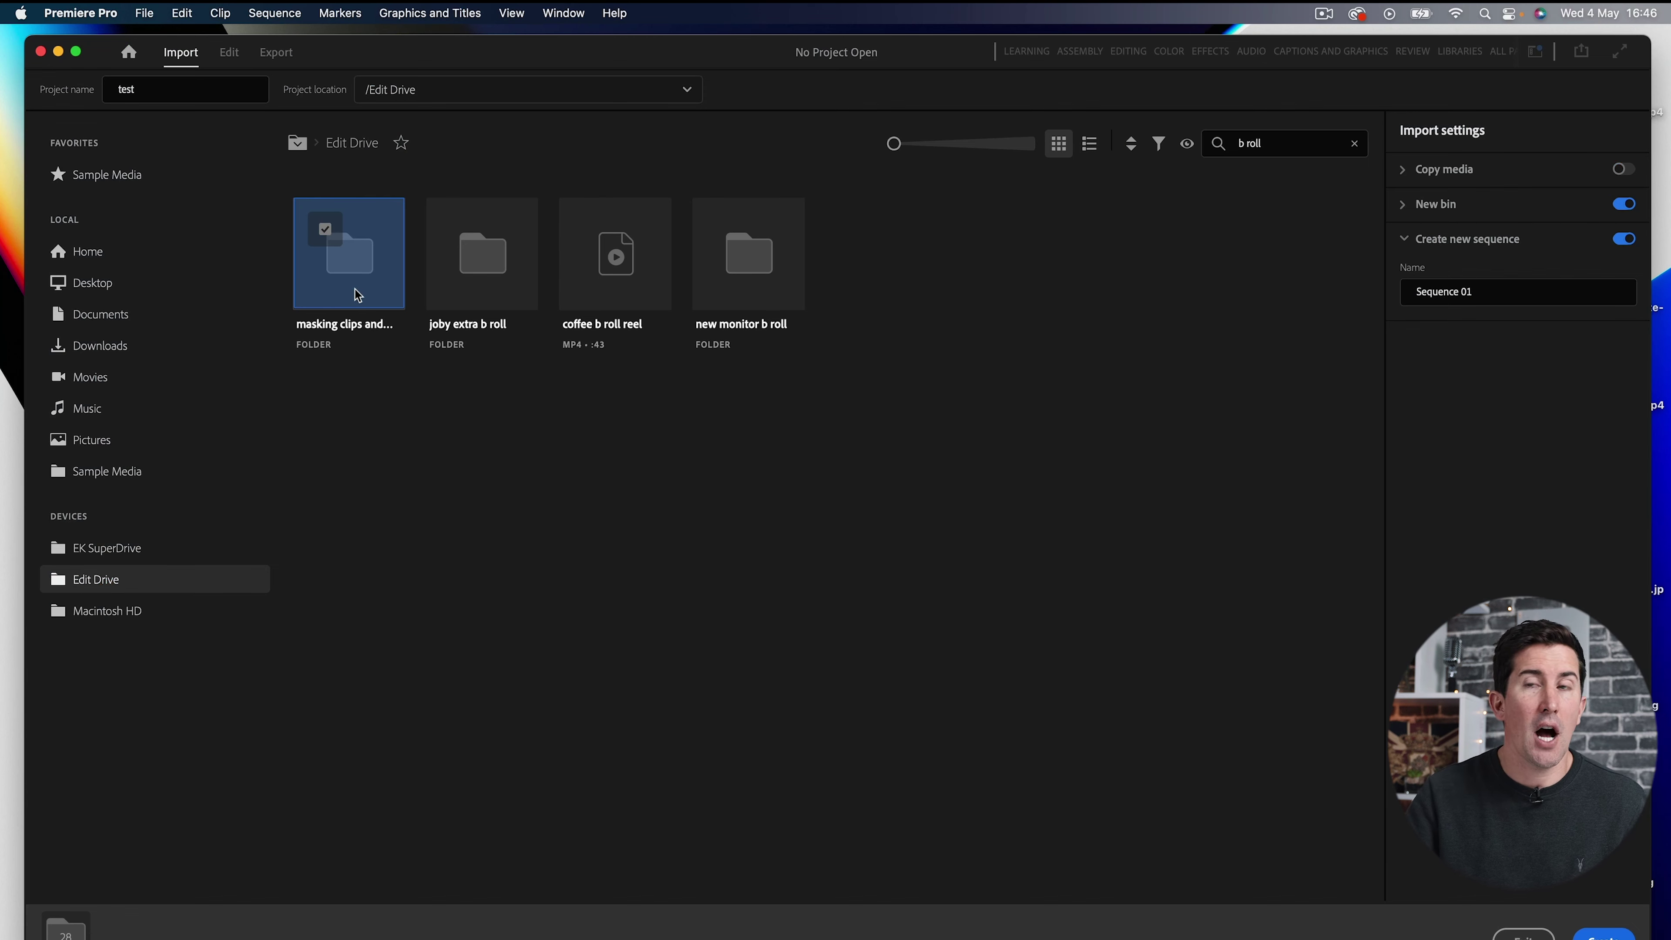
double_click(355, 290)
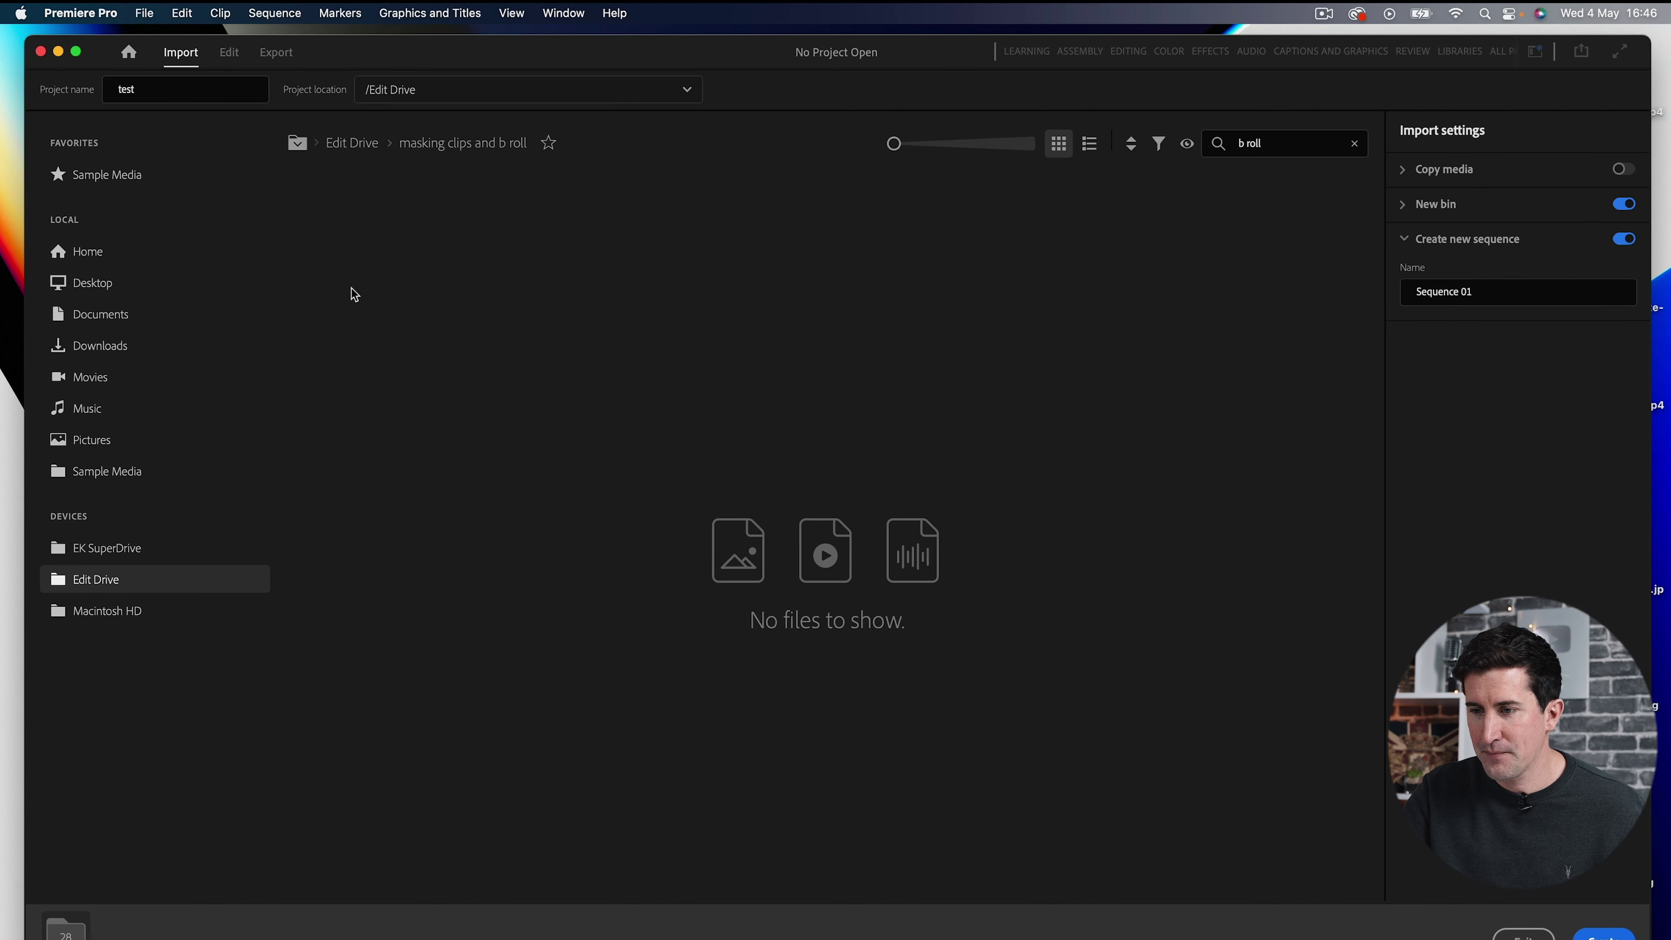
Clear the b roll search, exclude 20220413_A7s5652, and marquee-select the remaining clips.
left_click(1354, 143)
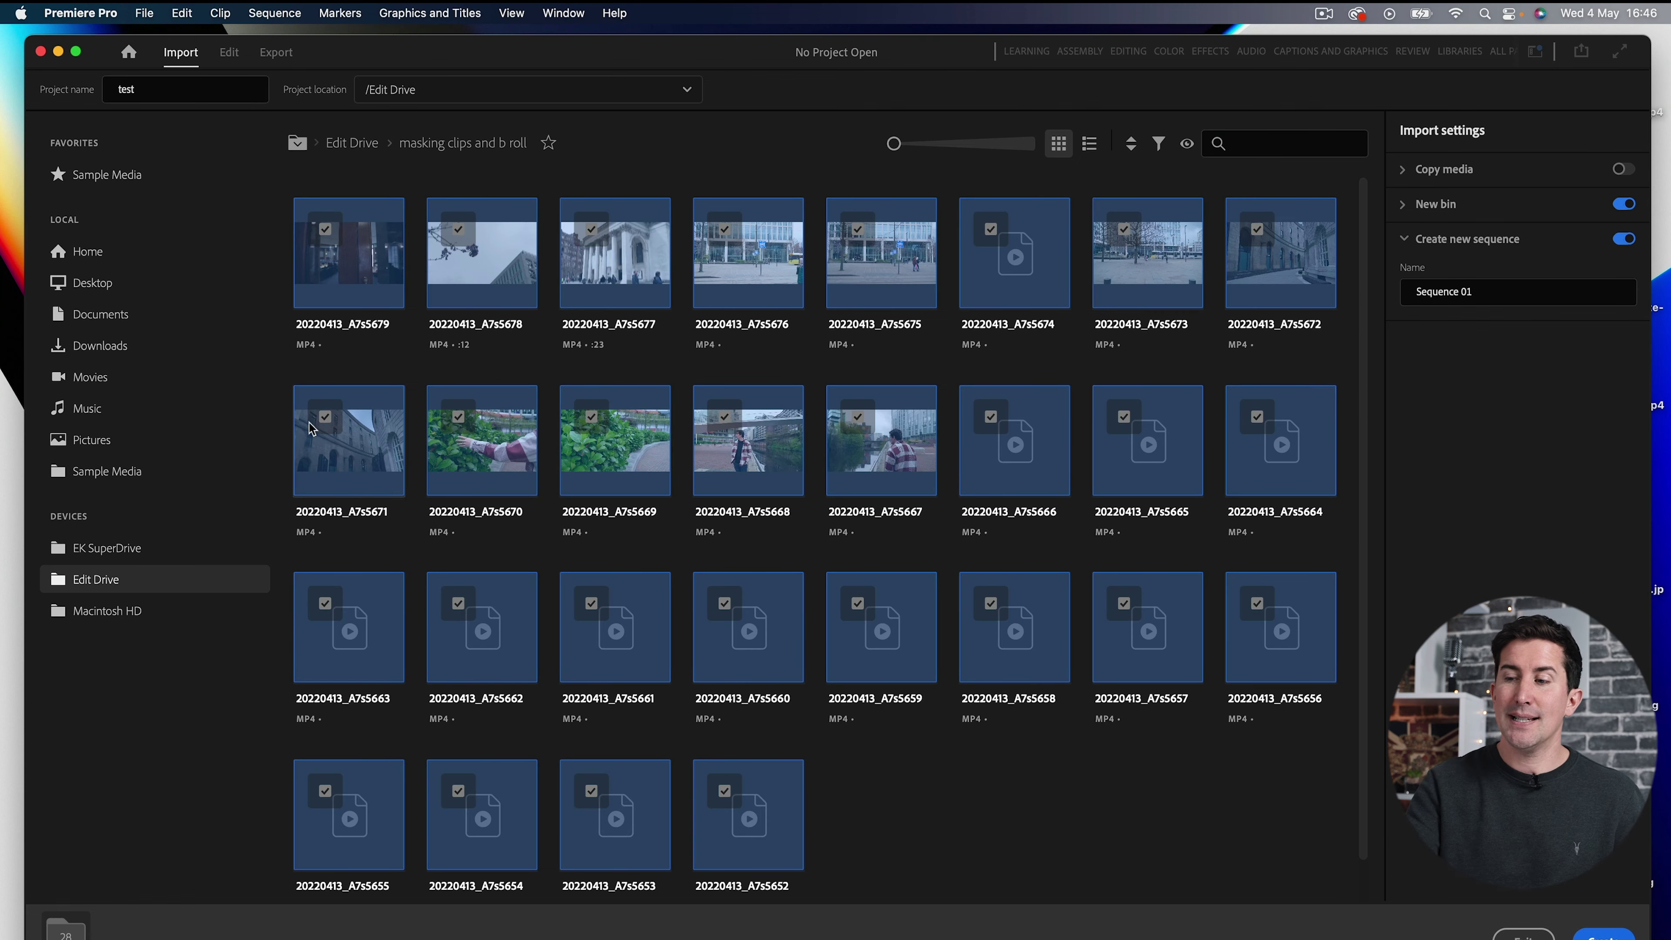
left_click(734, 797)
scroll(1035, 770, "down", 1)
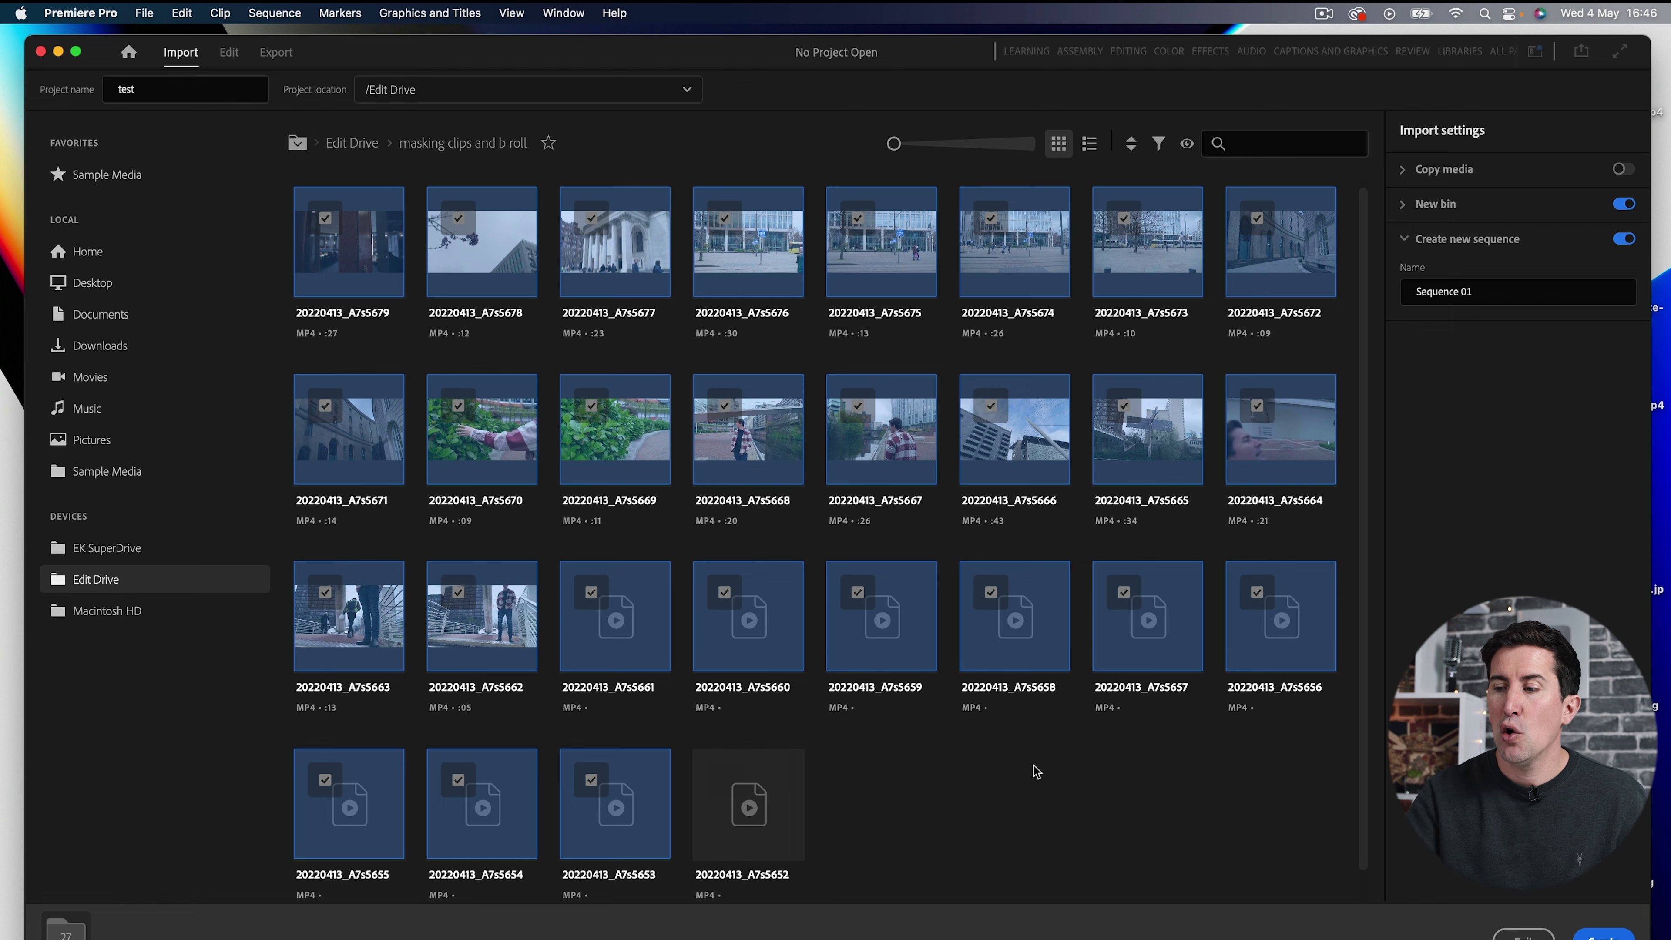
left_click_drag(1246, 779, 373, 260)
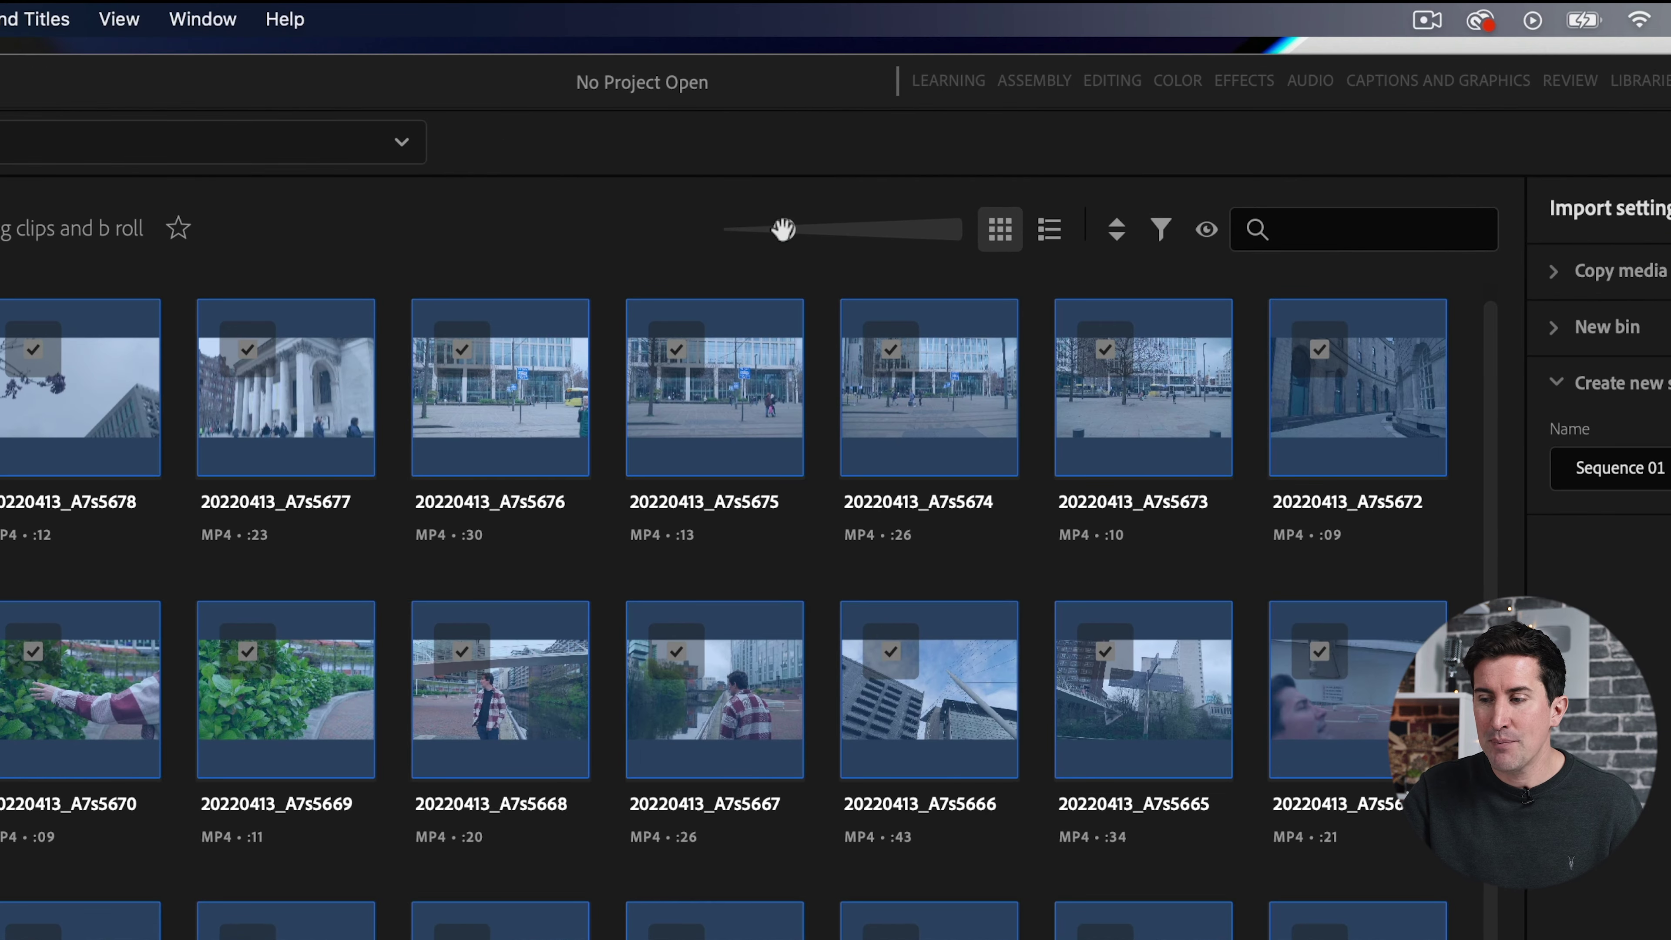
left_click_drag(785, 229, 730, 231)
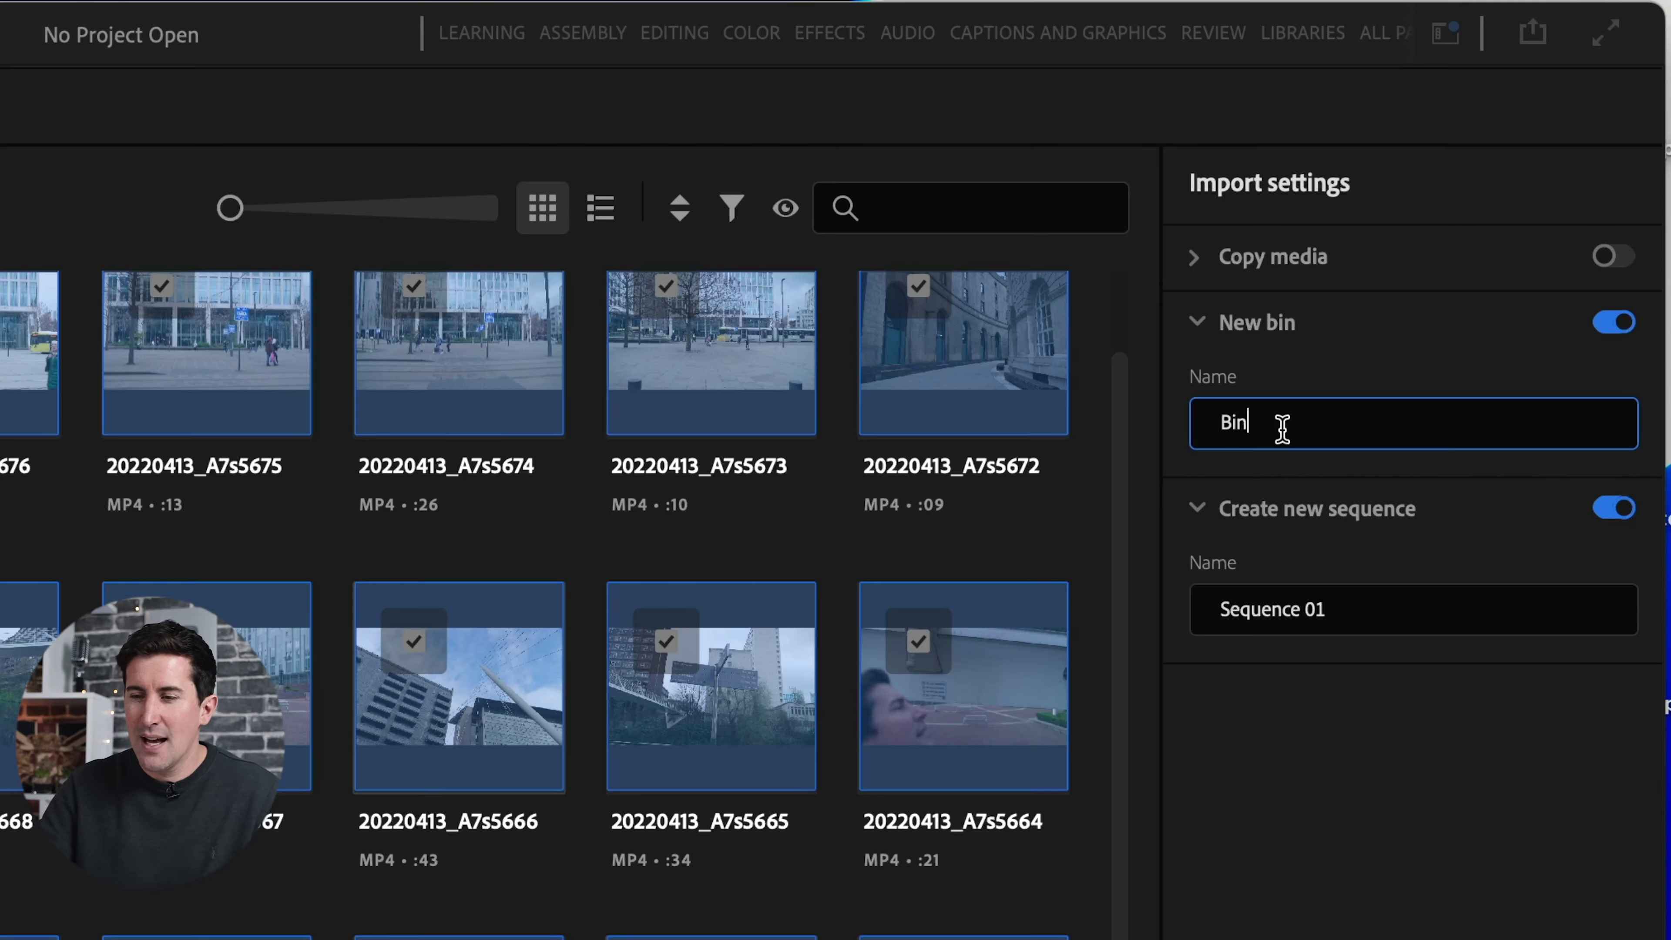
Rename the new import bin from Bin to 'B roll'.
left_click_drag(1282, 429, 1153, 422)
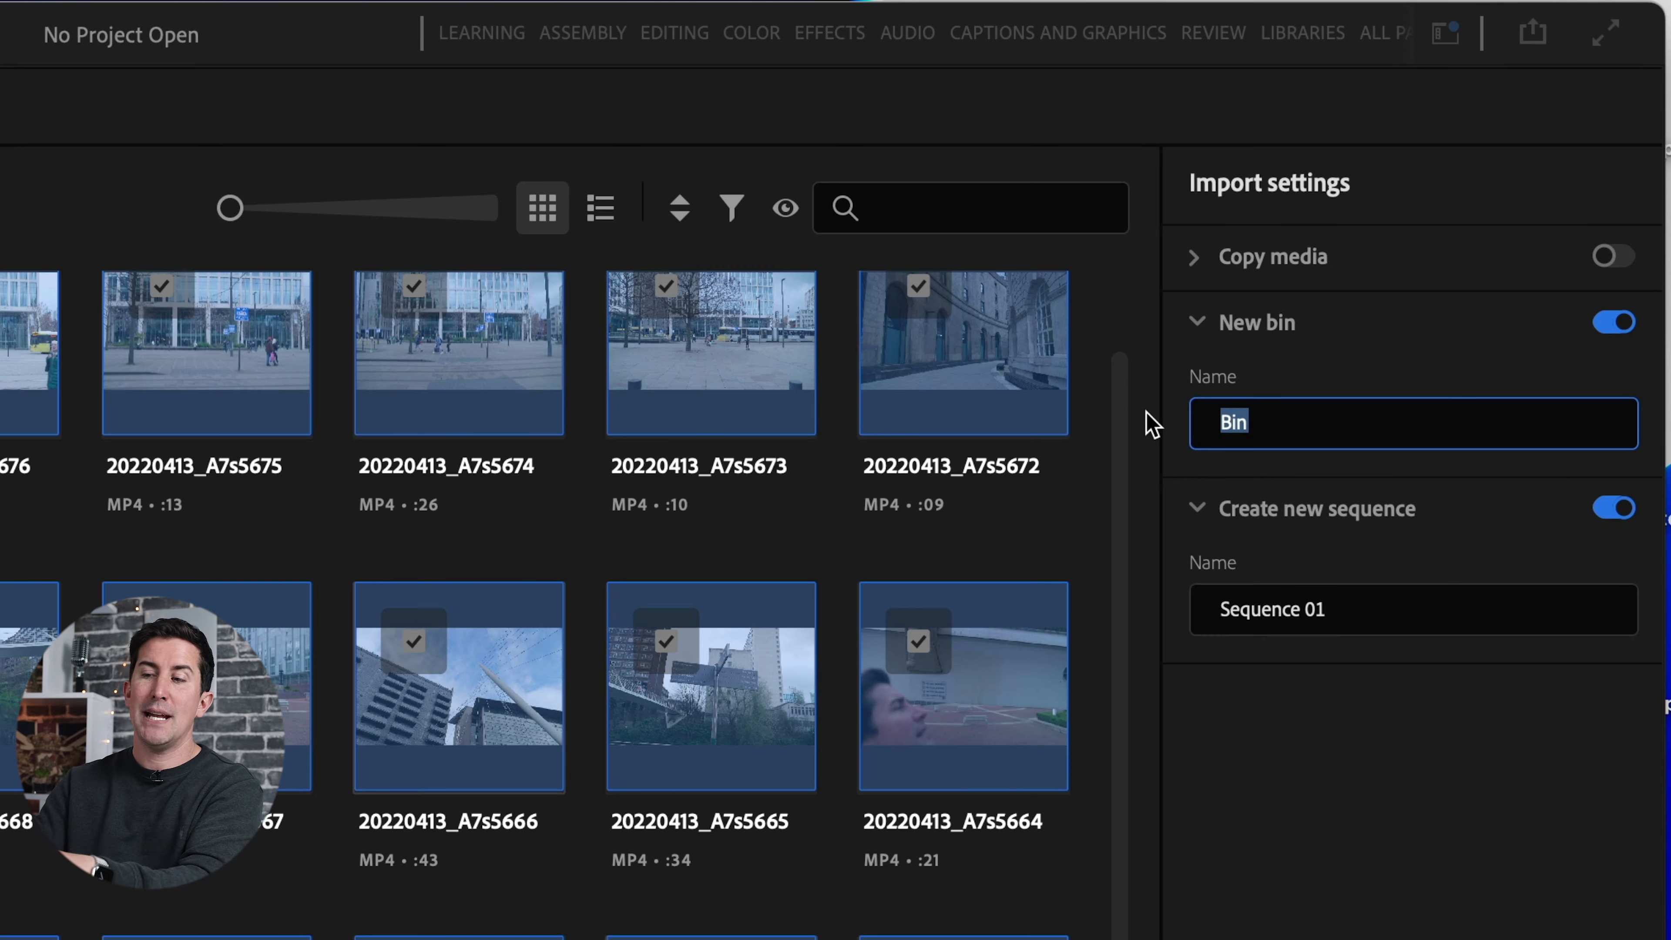
type("B roll")
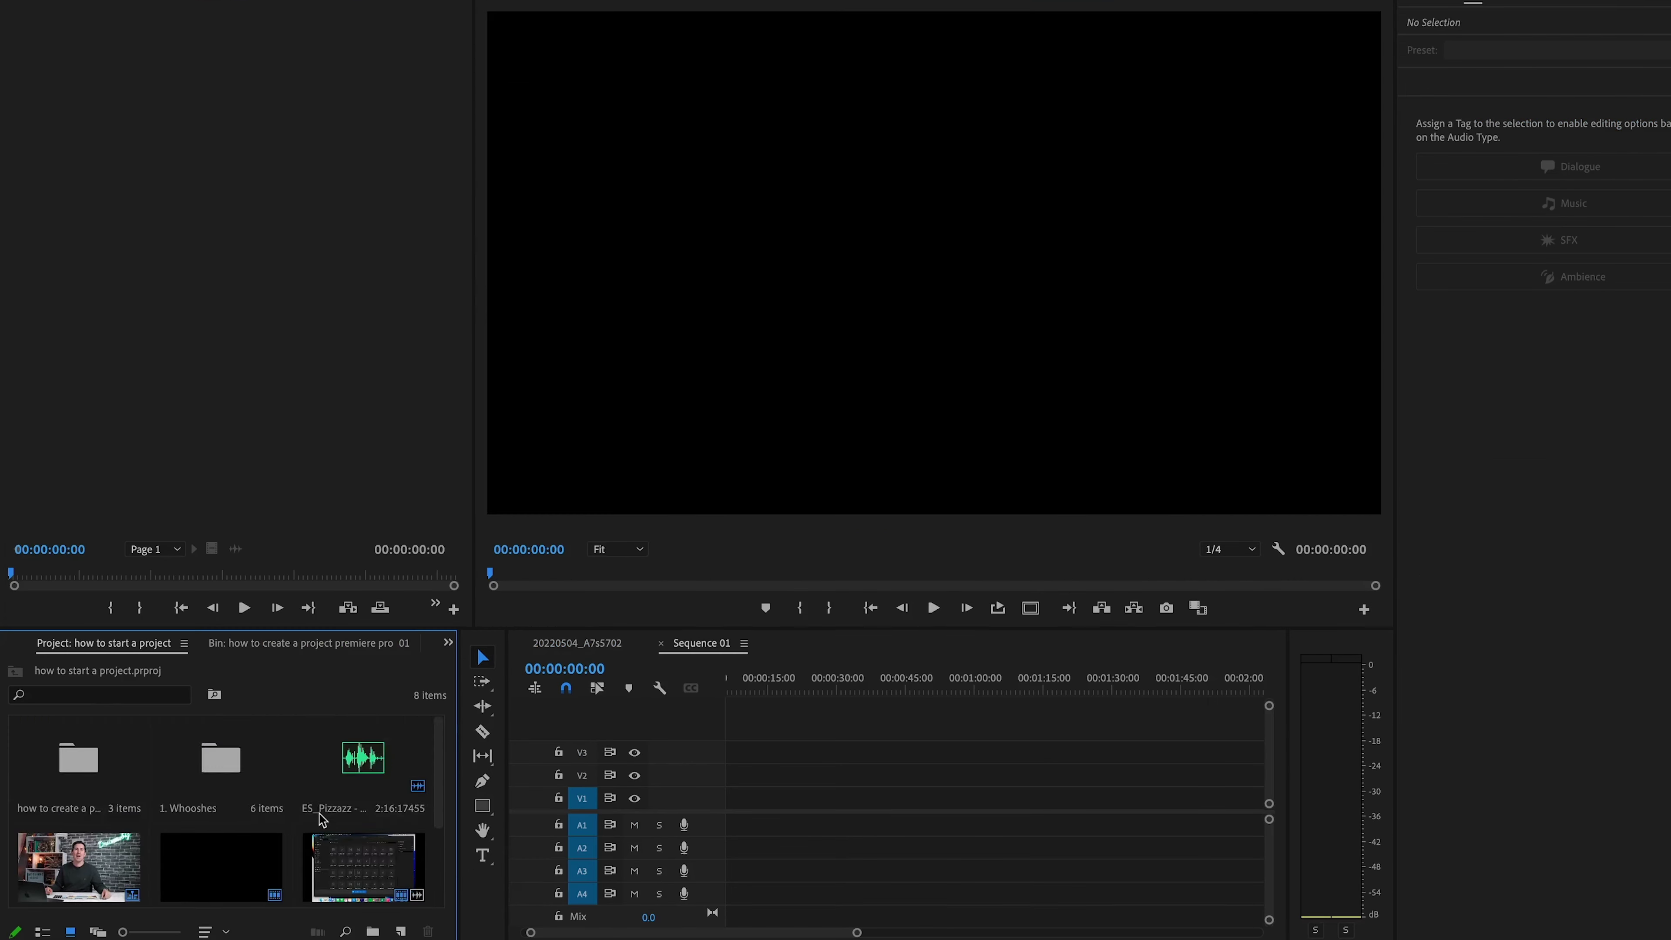
Import the 'prem update and masking 2022' folder from Edit Drive, dismissing the import-failure message.
scroll(321, 818, "down", 2)
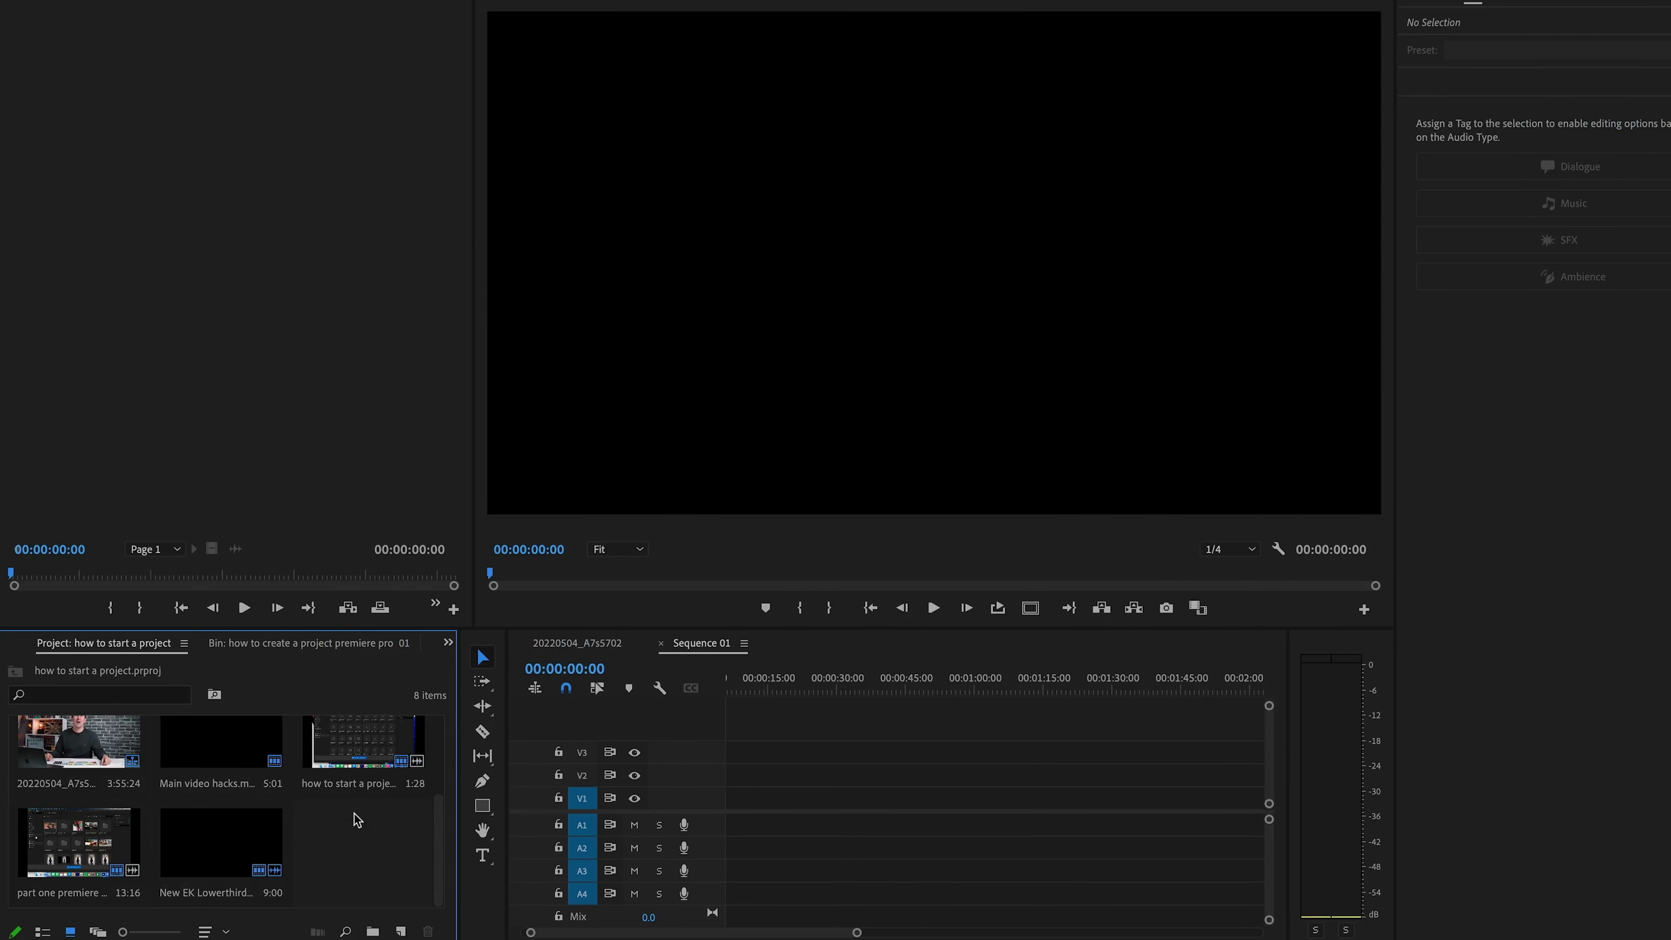
double_click(368, 863)
left_click(510, 374)
scroll(938, 276, "down", 5)
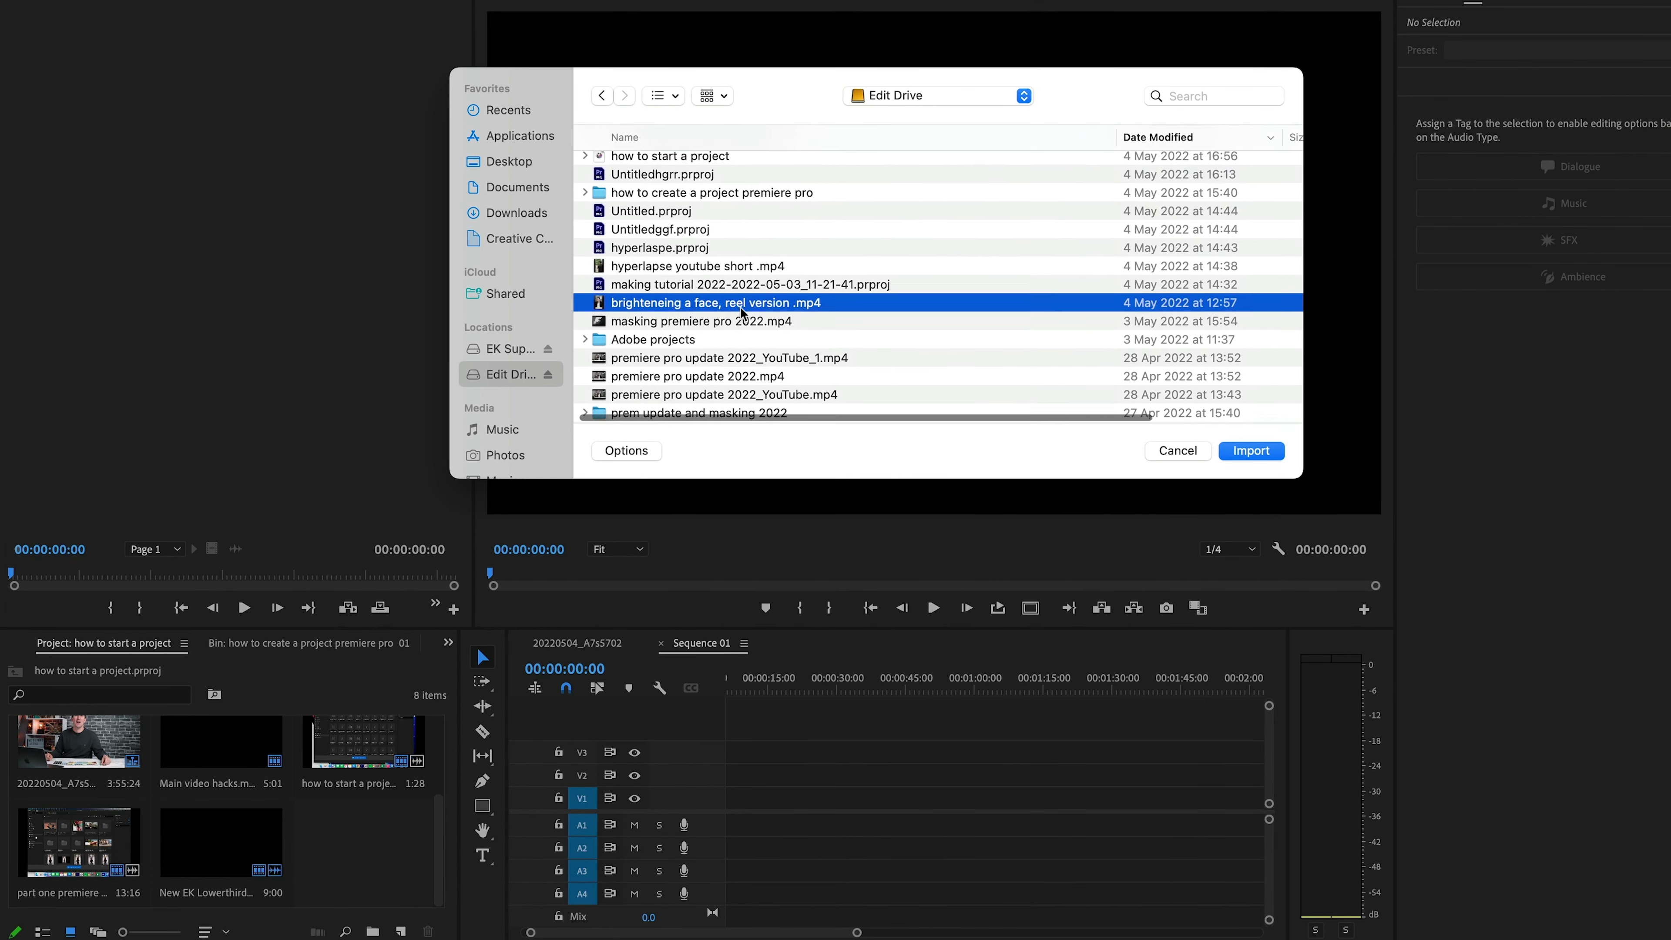
left_click(690, 323)
left_click(1252, 450)
left_click(854, 553)
Put the bin's second clip into Sequence 01, resolving the clip mismatch warning.
double_click(363, 846)
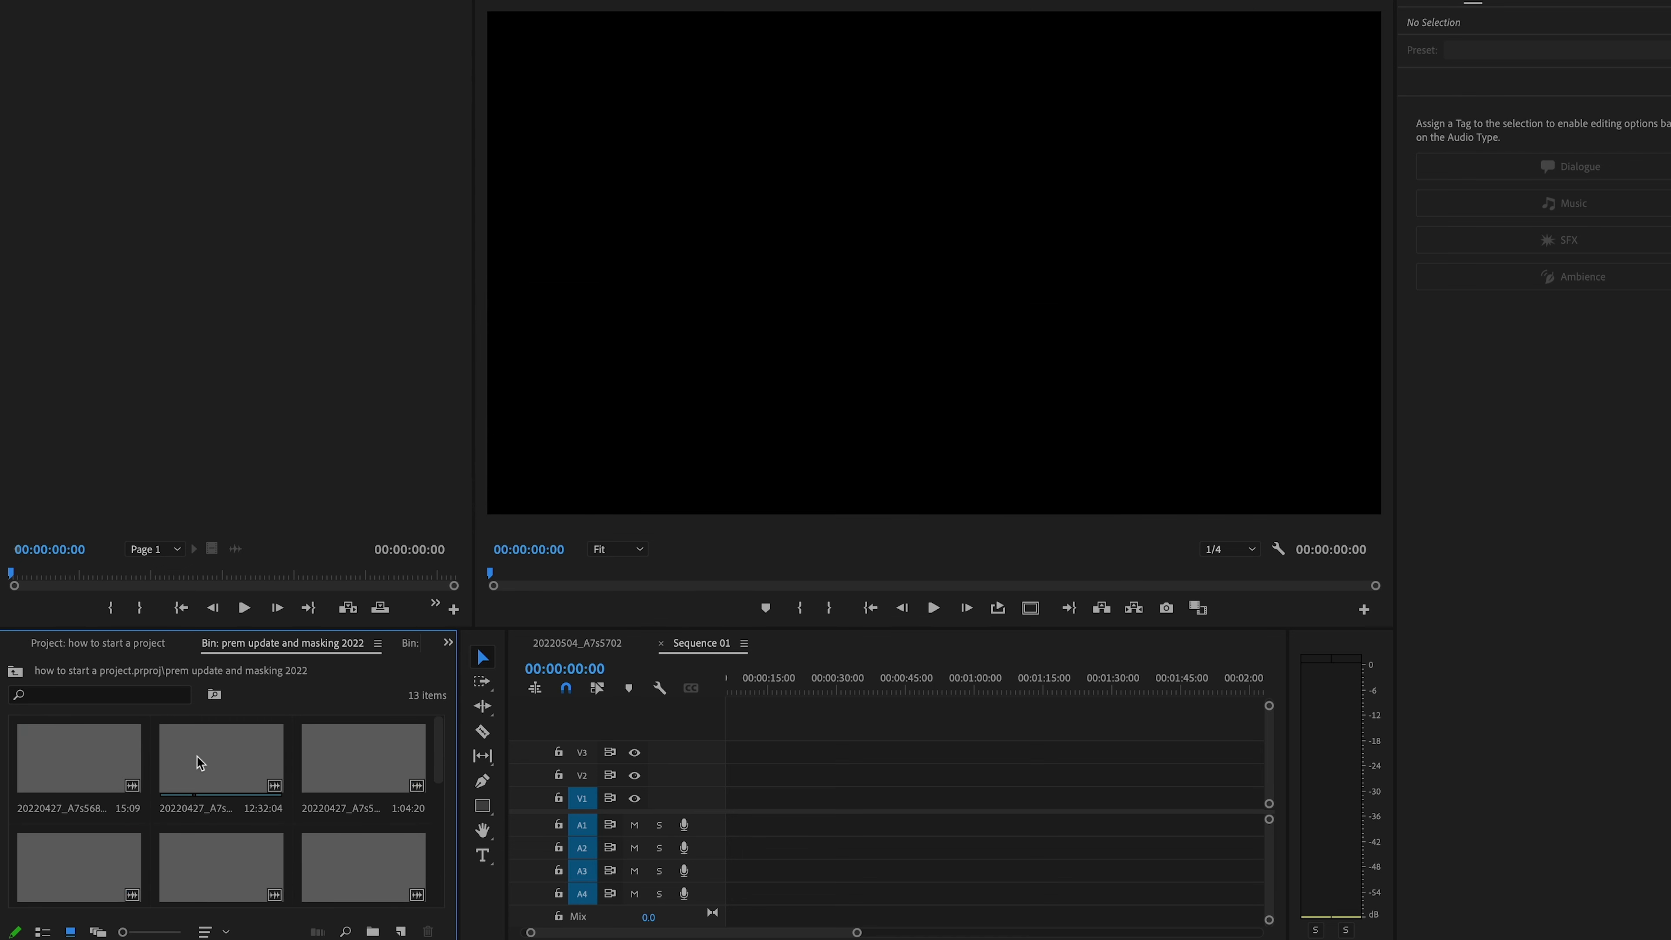
left_click_drag(201, 763, 702, 811)
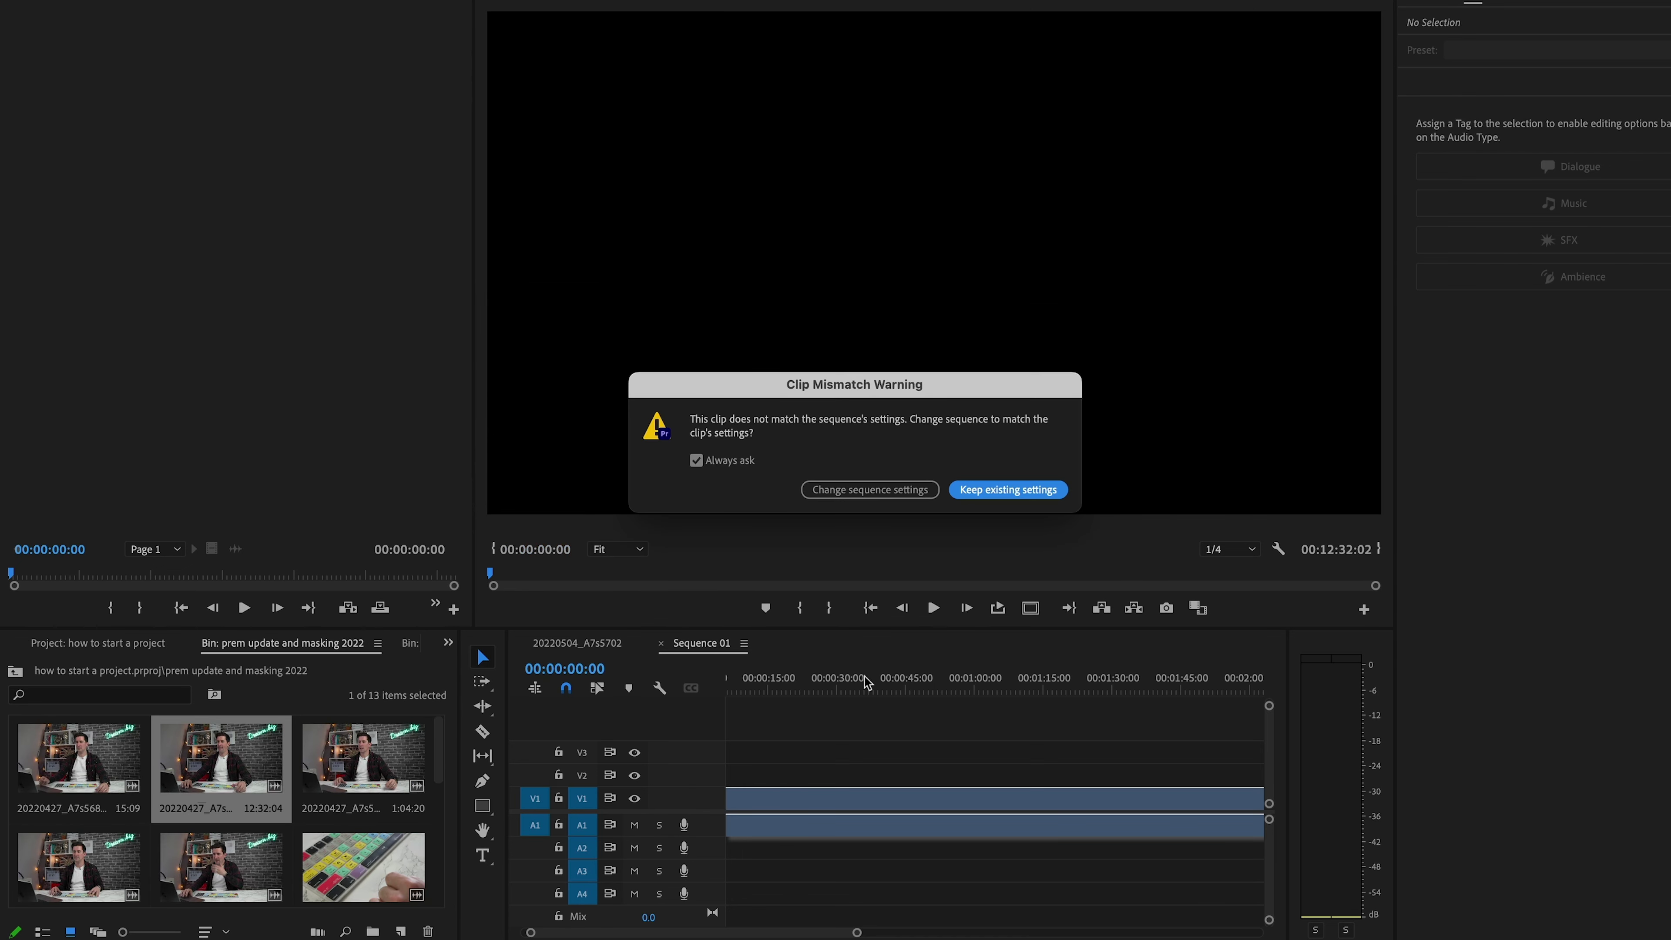
left_click(854, 497)
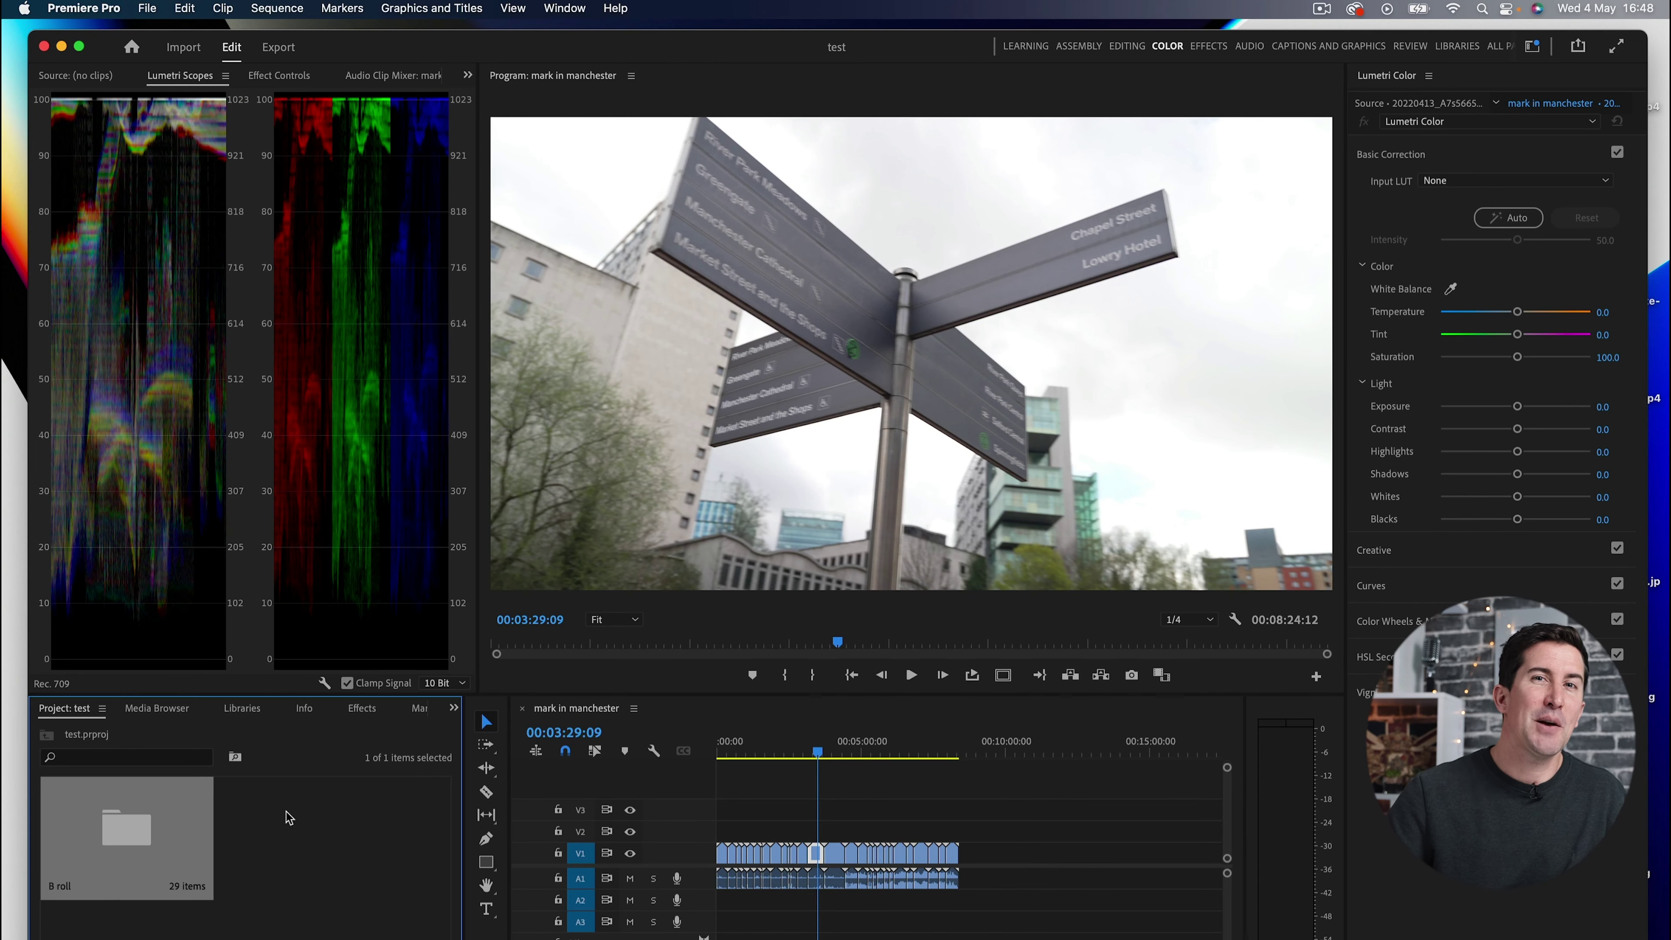
left_click(157, 708)
left_click(242, 708)
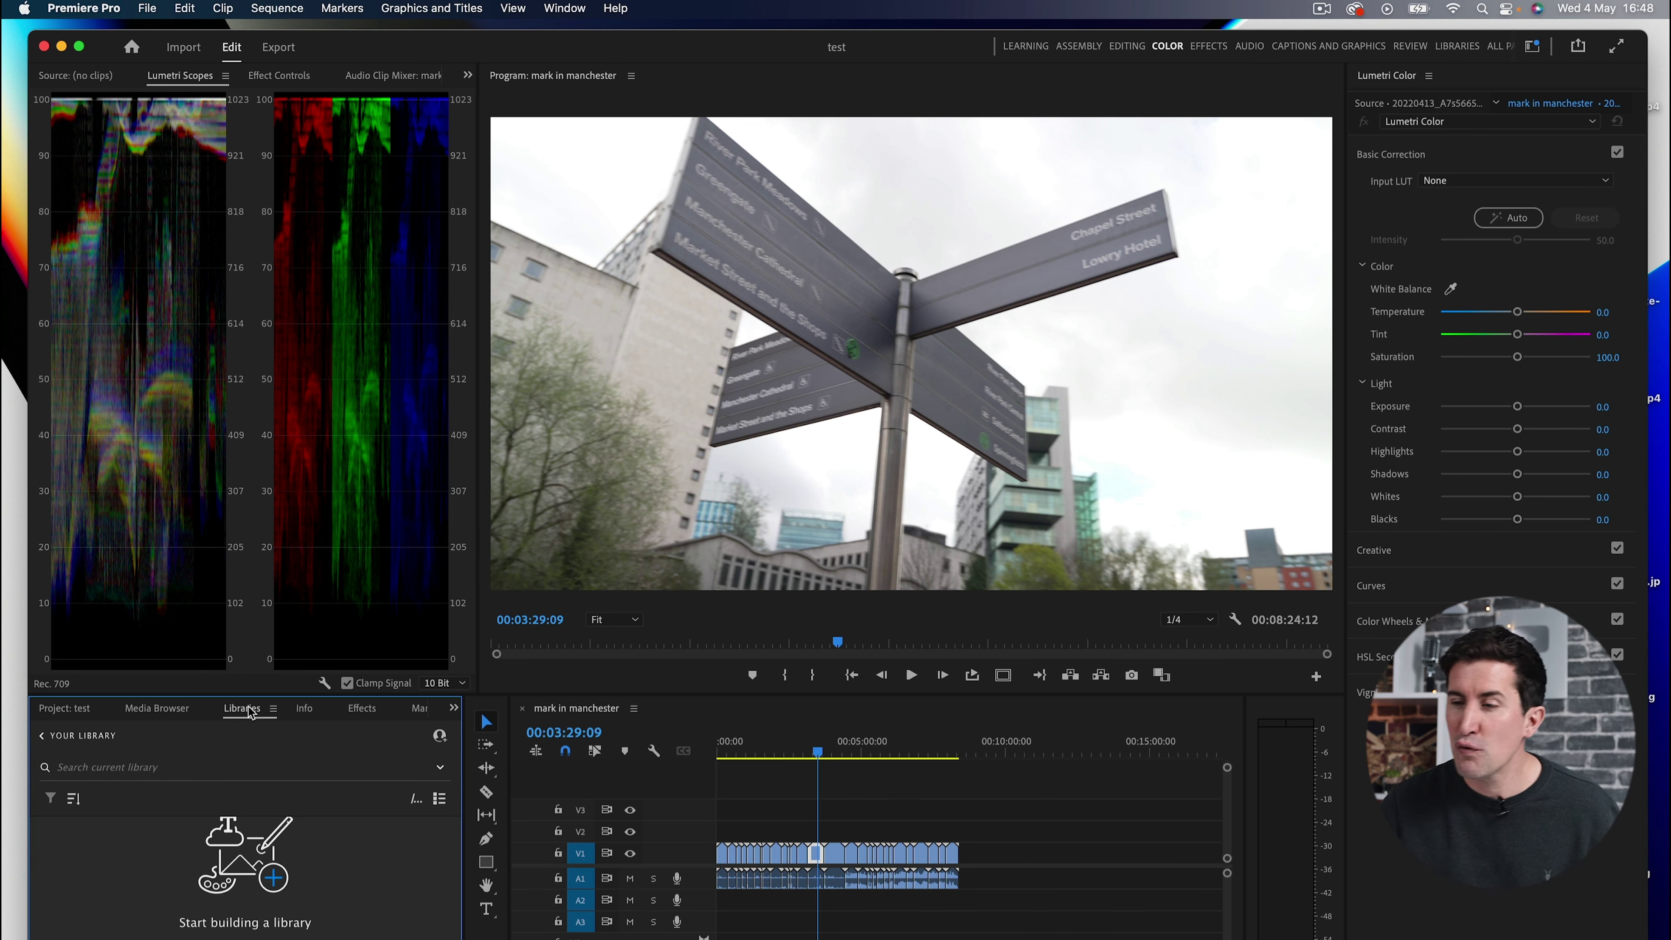
left_click(308, 711)
left_click(80, 709)
left_click(145, 708)
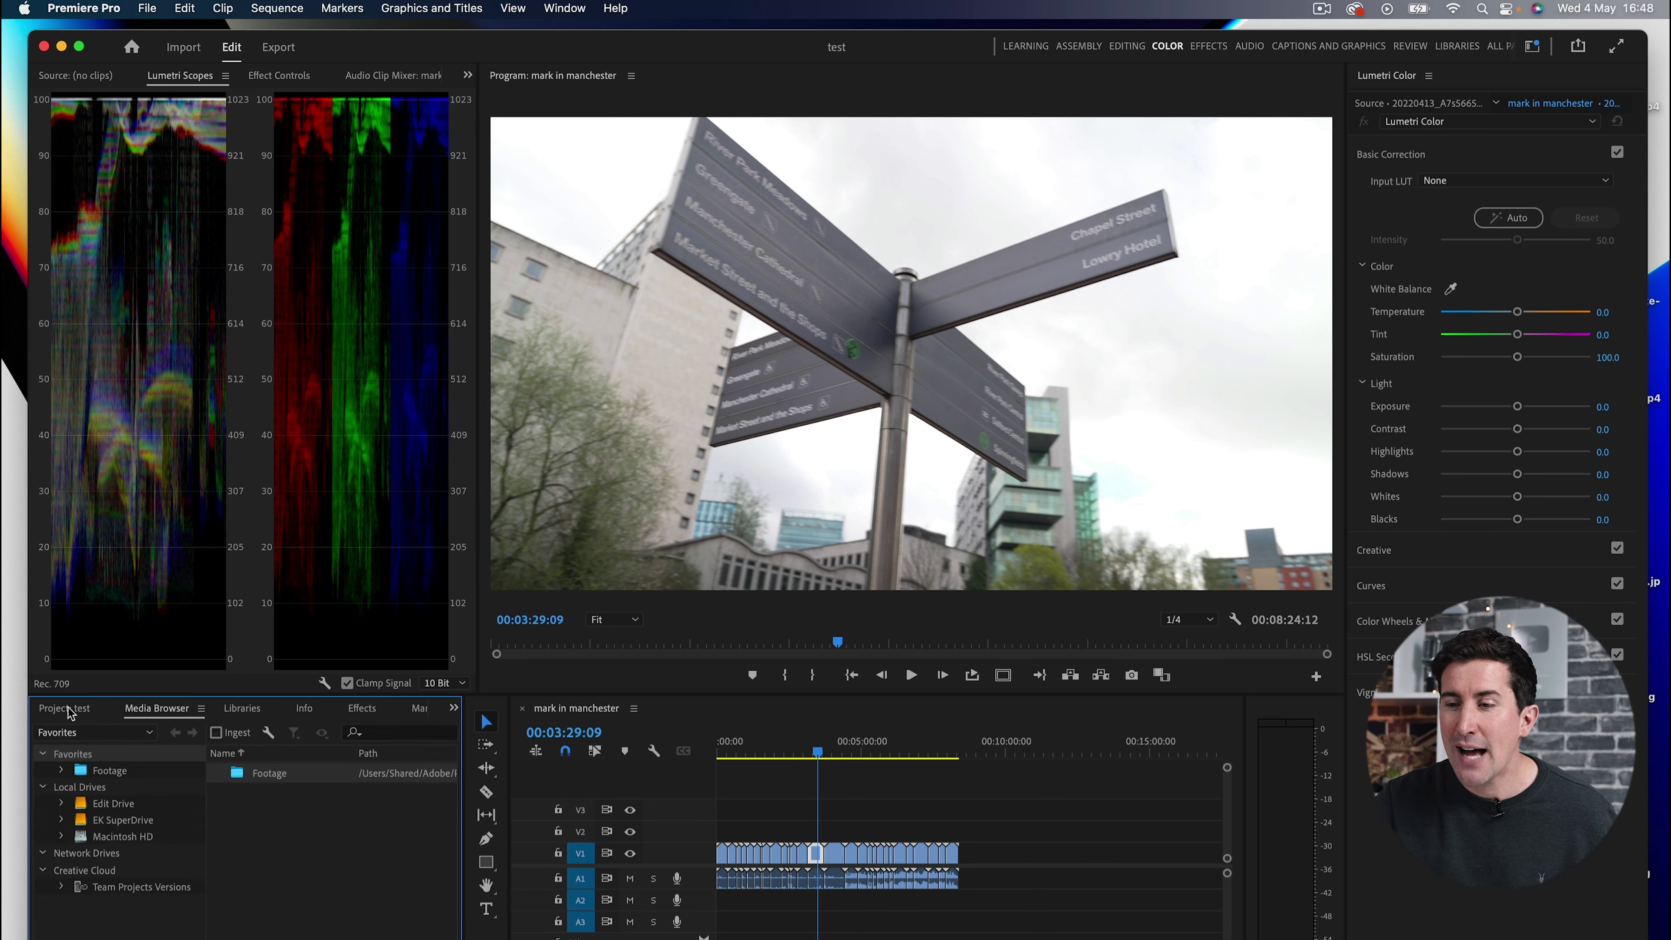
left_click(61, 708)
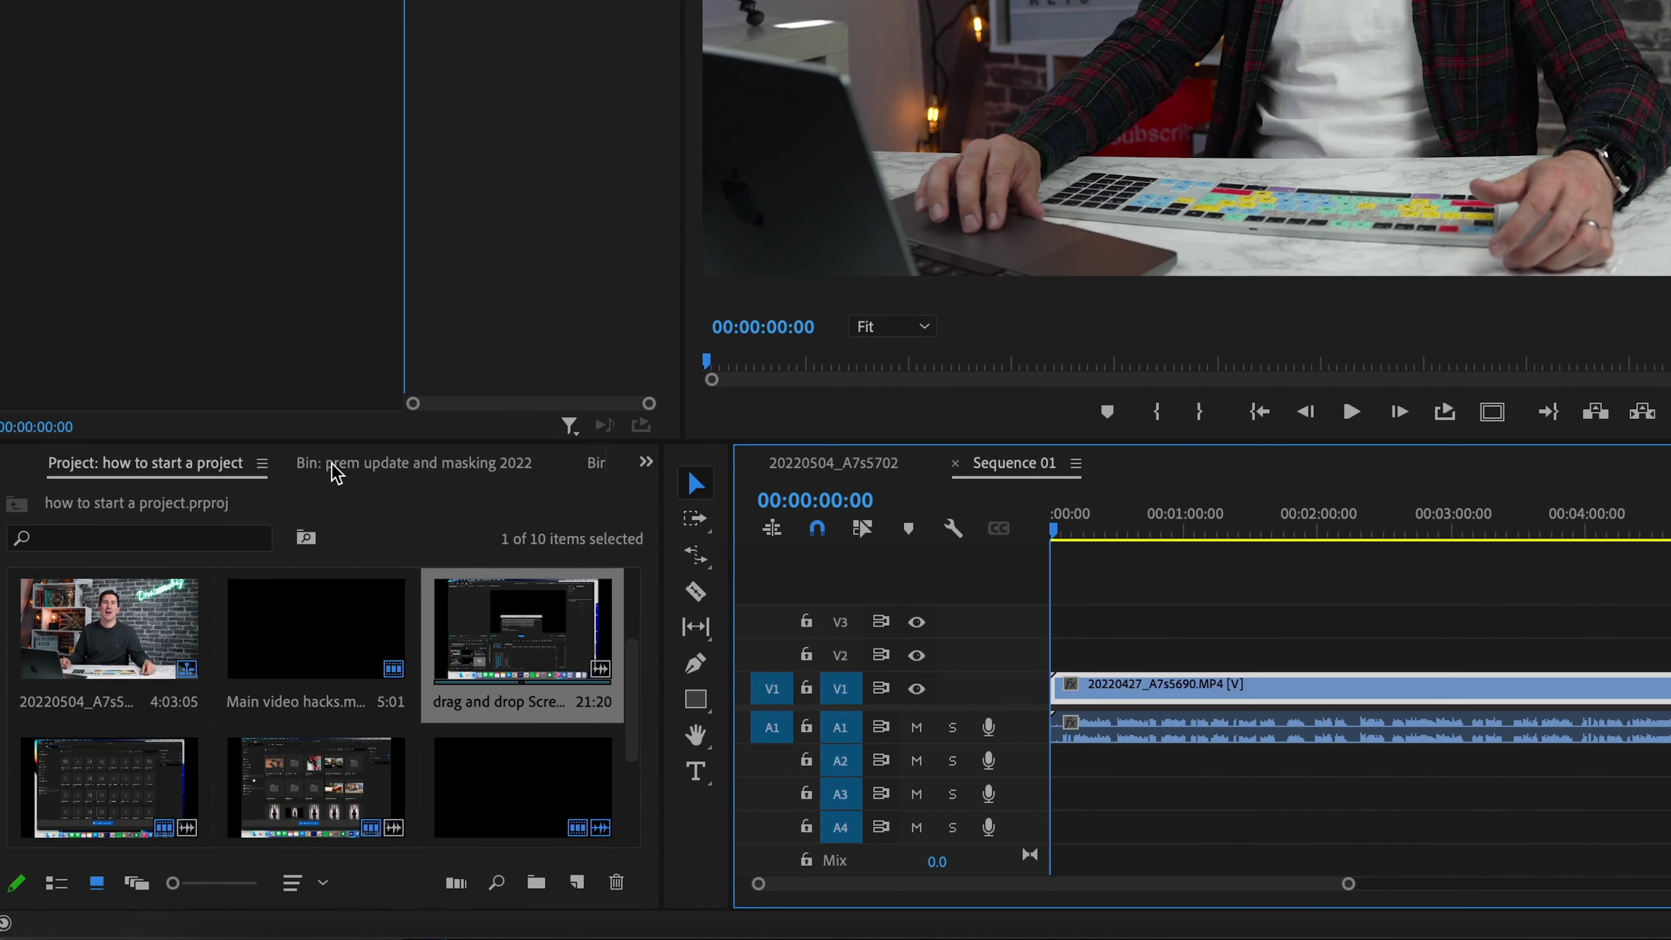
left_click(333, 468)
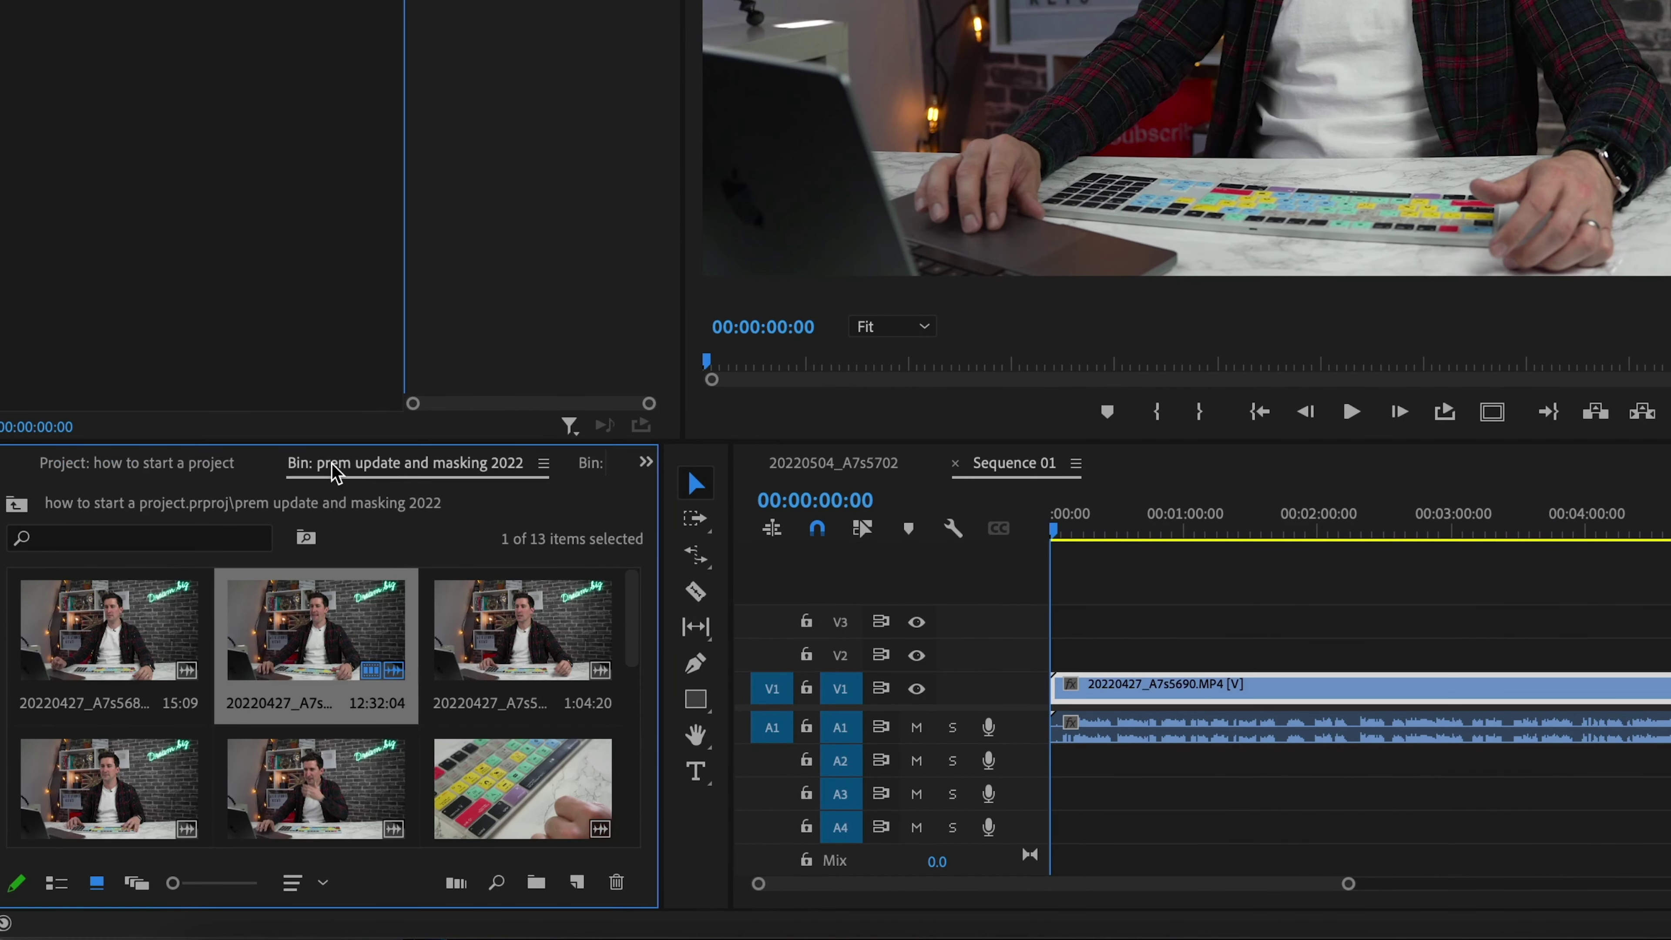
left_click(590, 469)
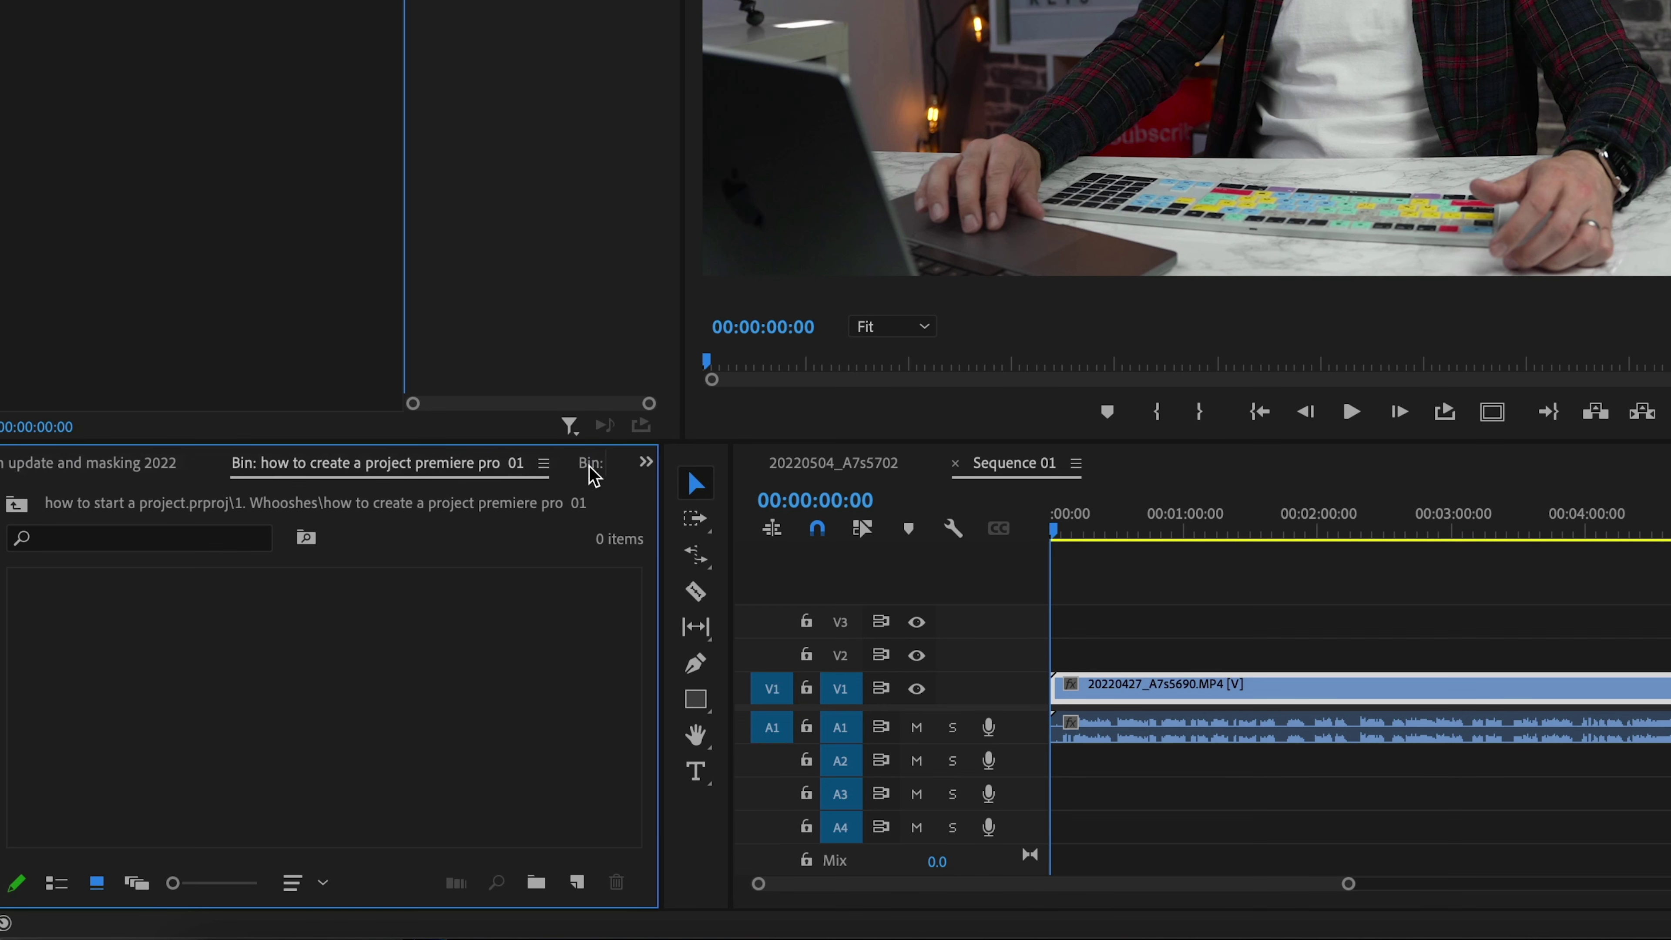
left_click(588, 466)
left_click(295, 480)
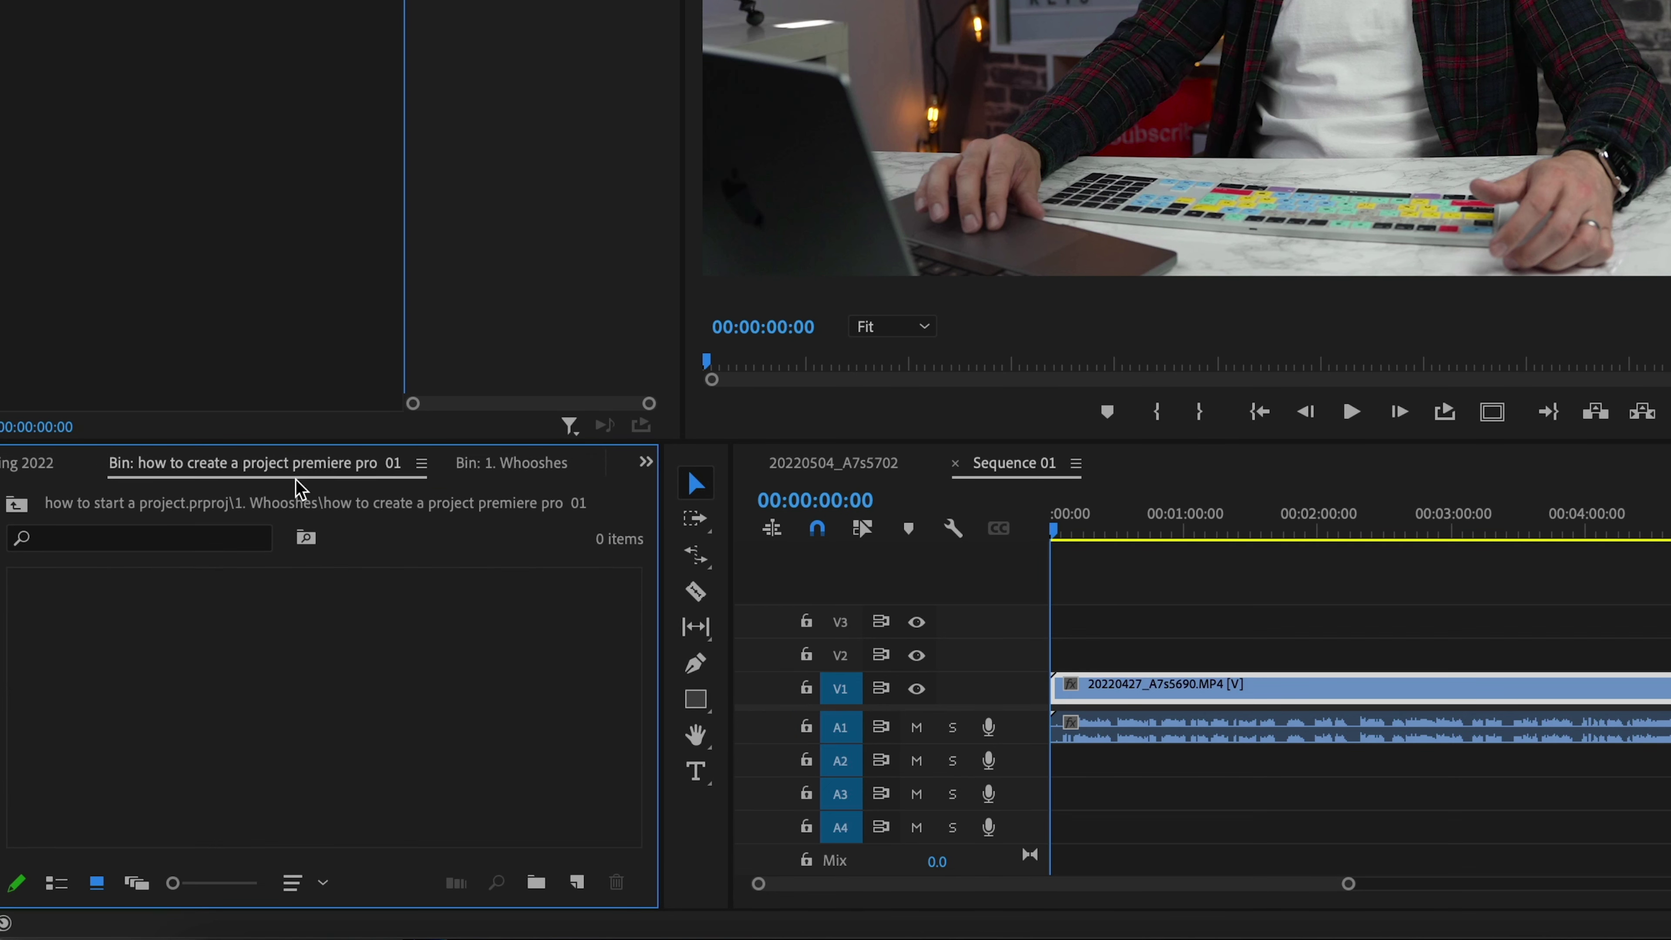
left_click(18, 468)
left_click(20, 468)
left_click(25, 469)
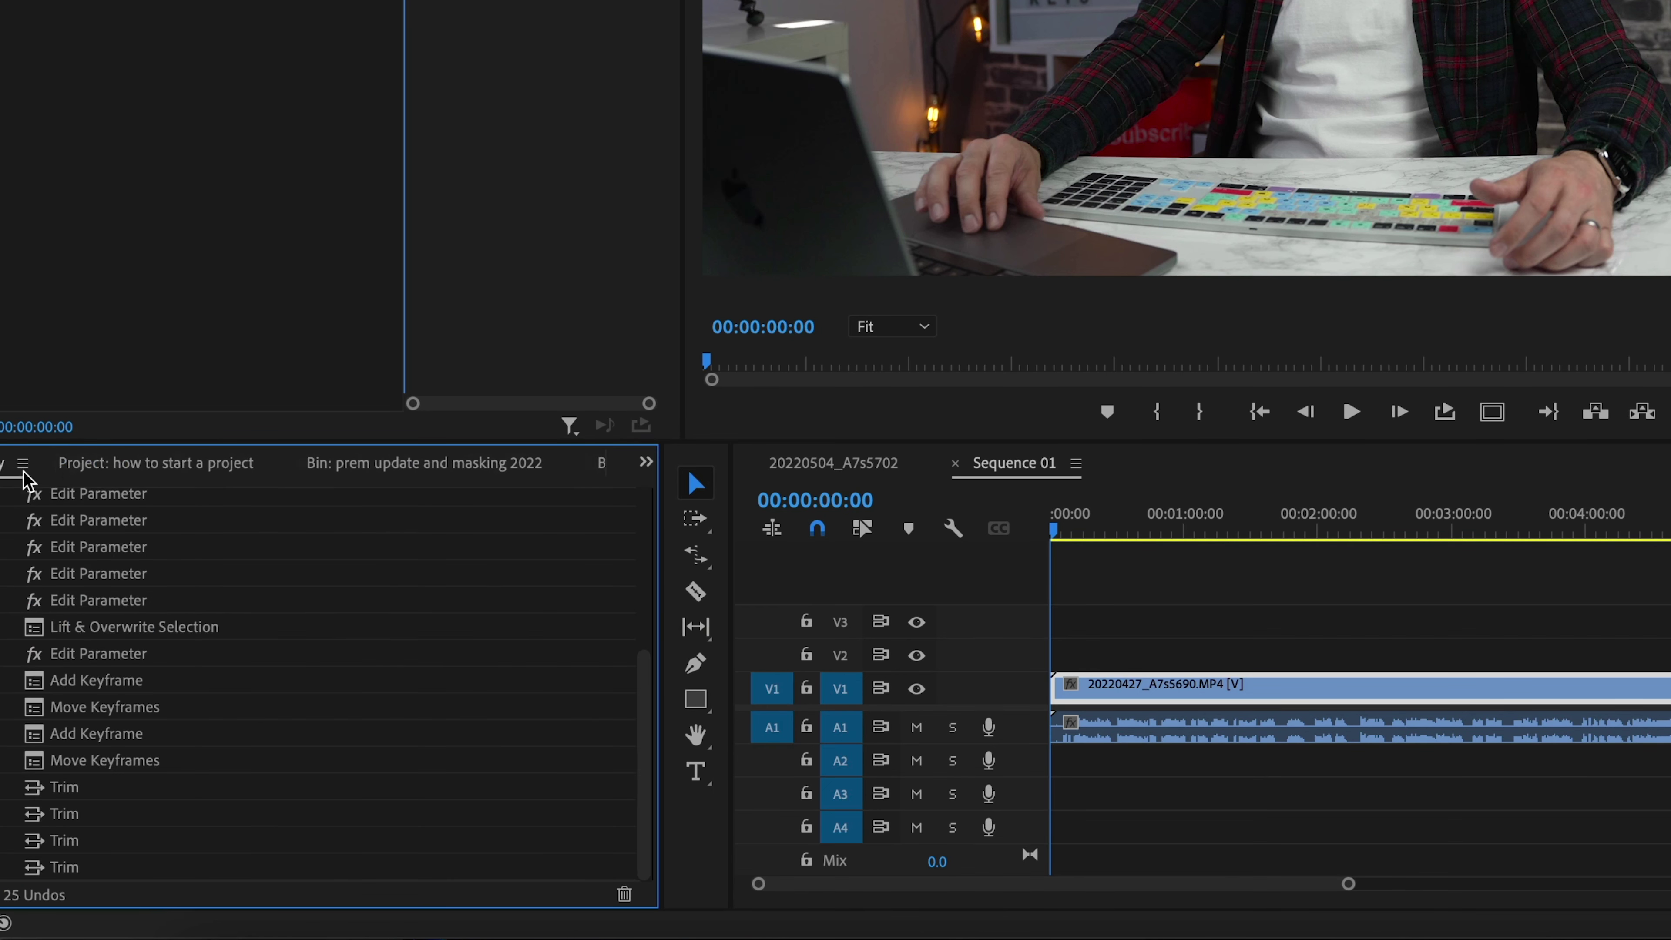
left_click(200, 463)
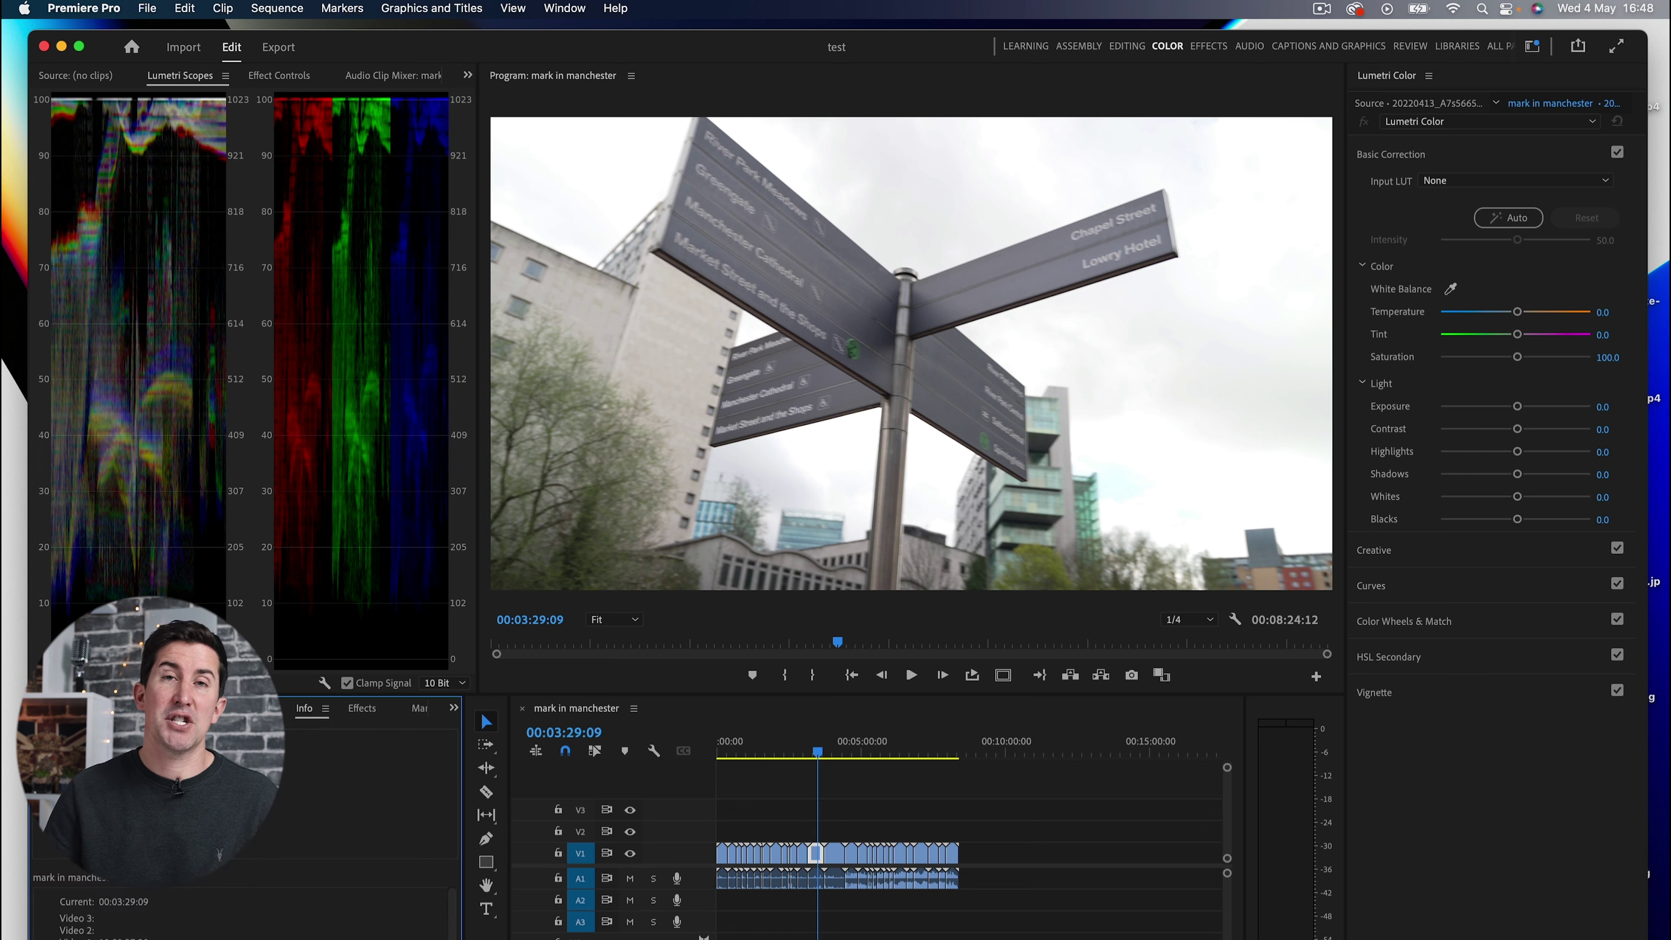
Start the new 'manchester b roll' project through File > New > Project.
key("shift+8")
key("shift+1")
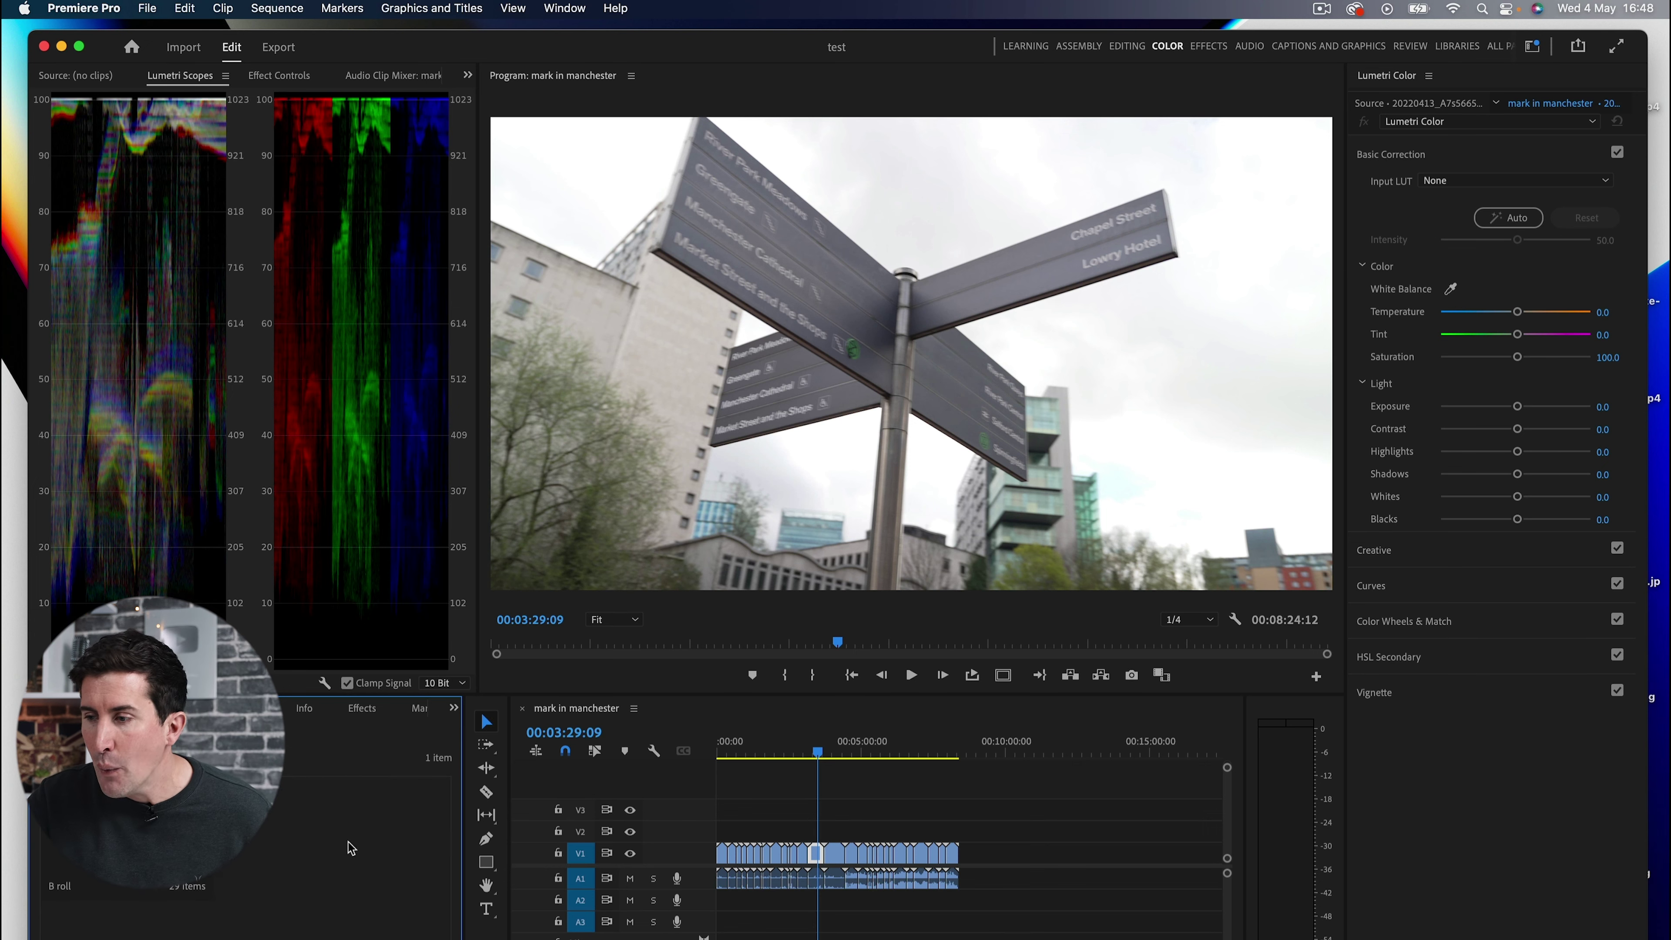
left_click(147, 9)
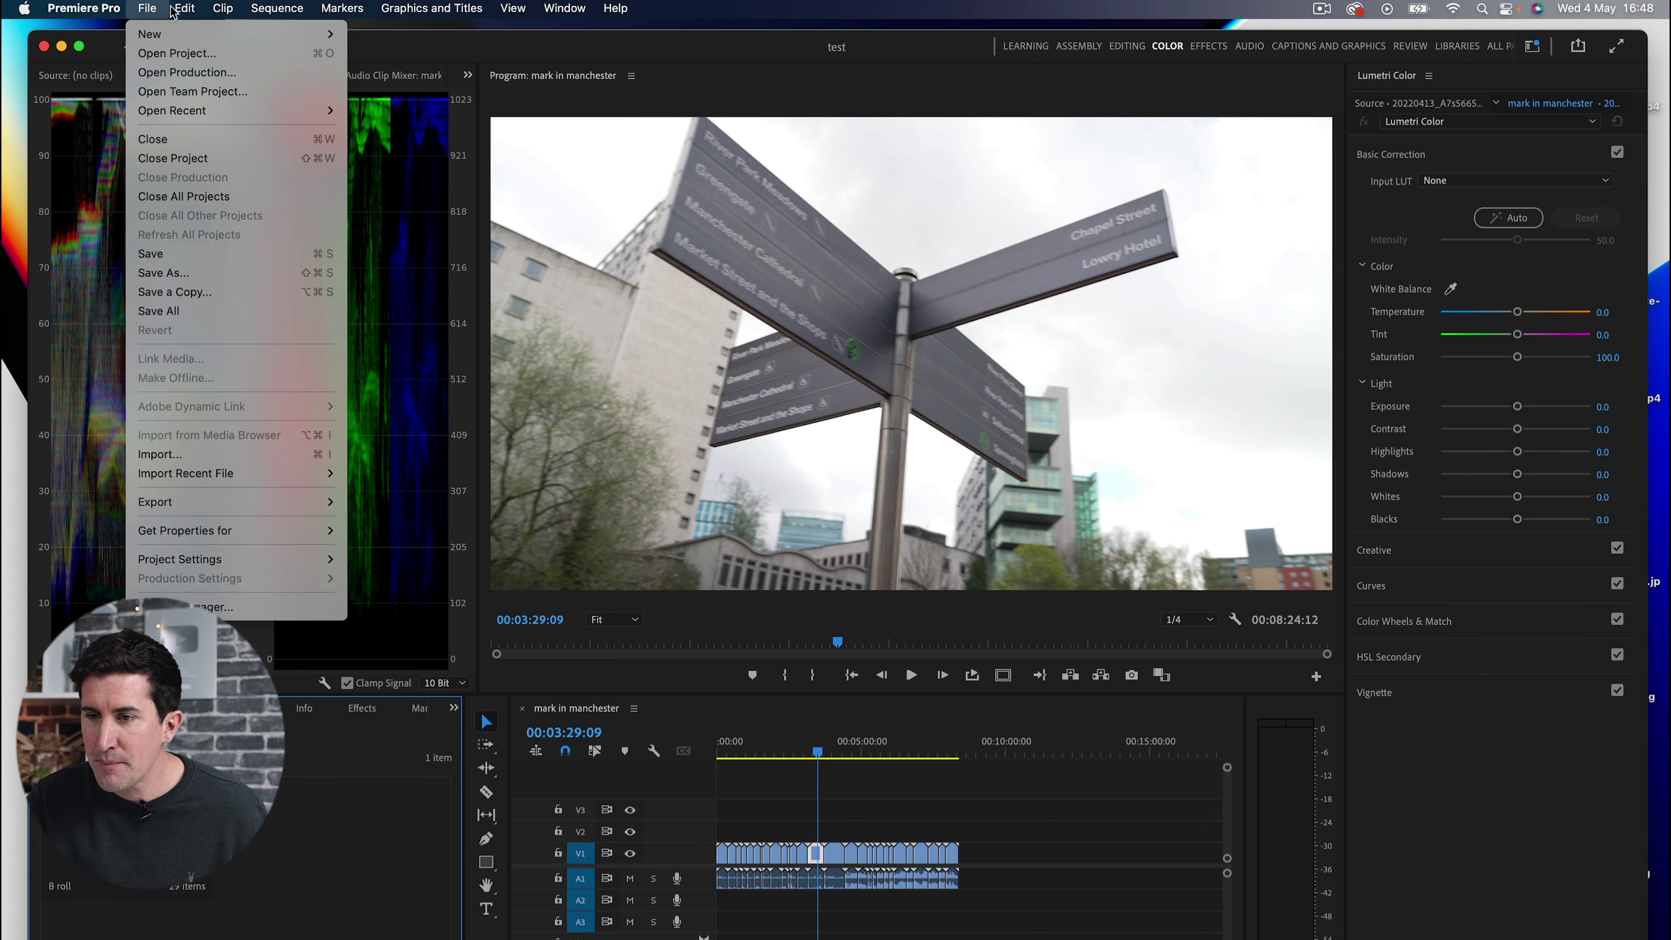
mouse_move(250, 37)
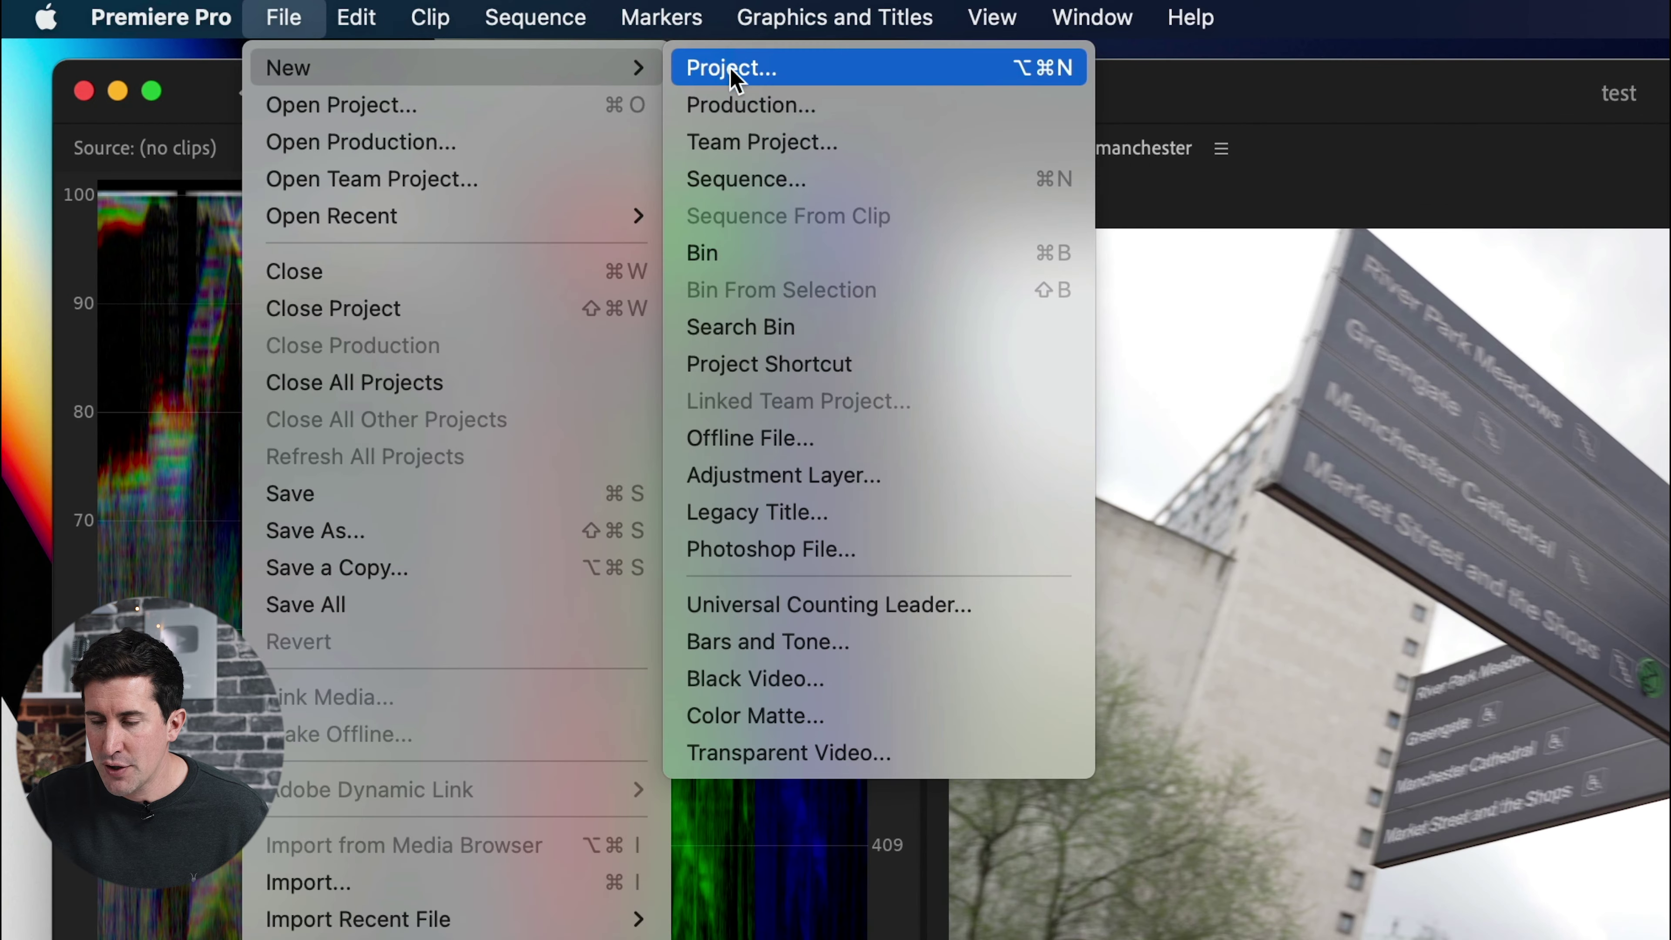
left_click(735, 71)
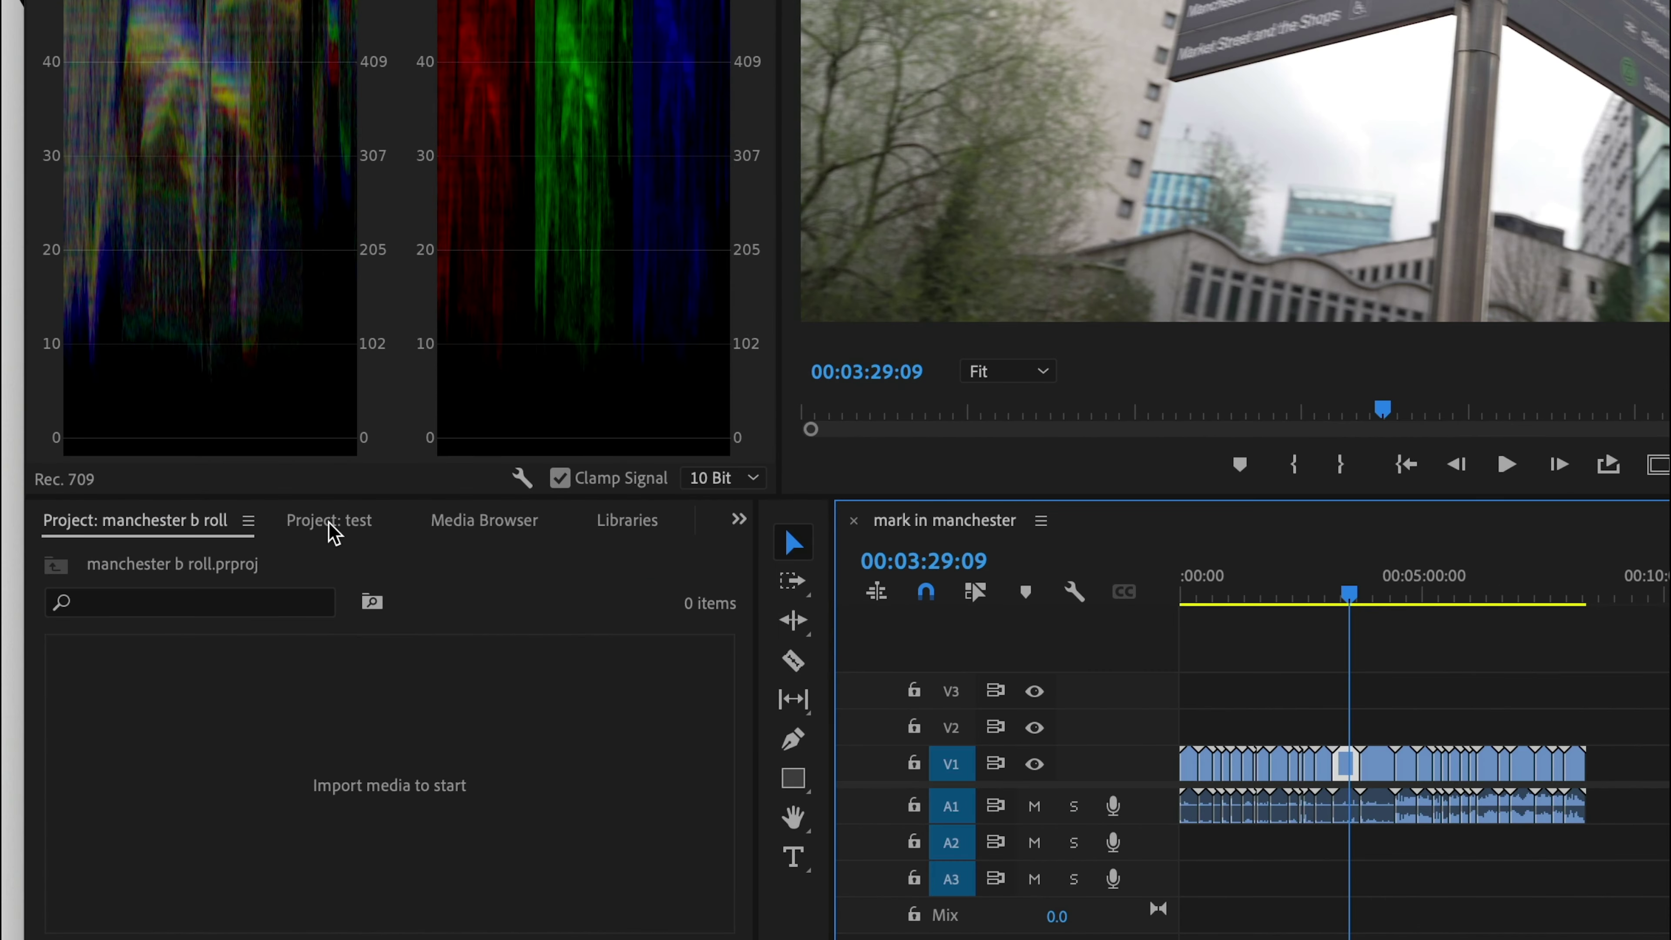
Open the test project's B roll bin in its own tab, then browse Edit Drive on the import screen.
left_click(330, 523)
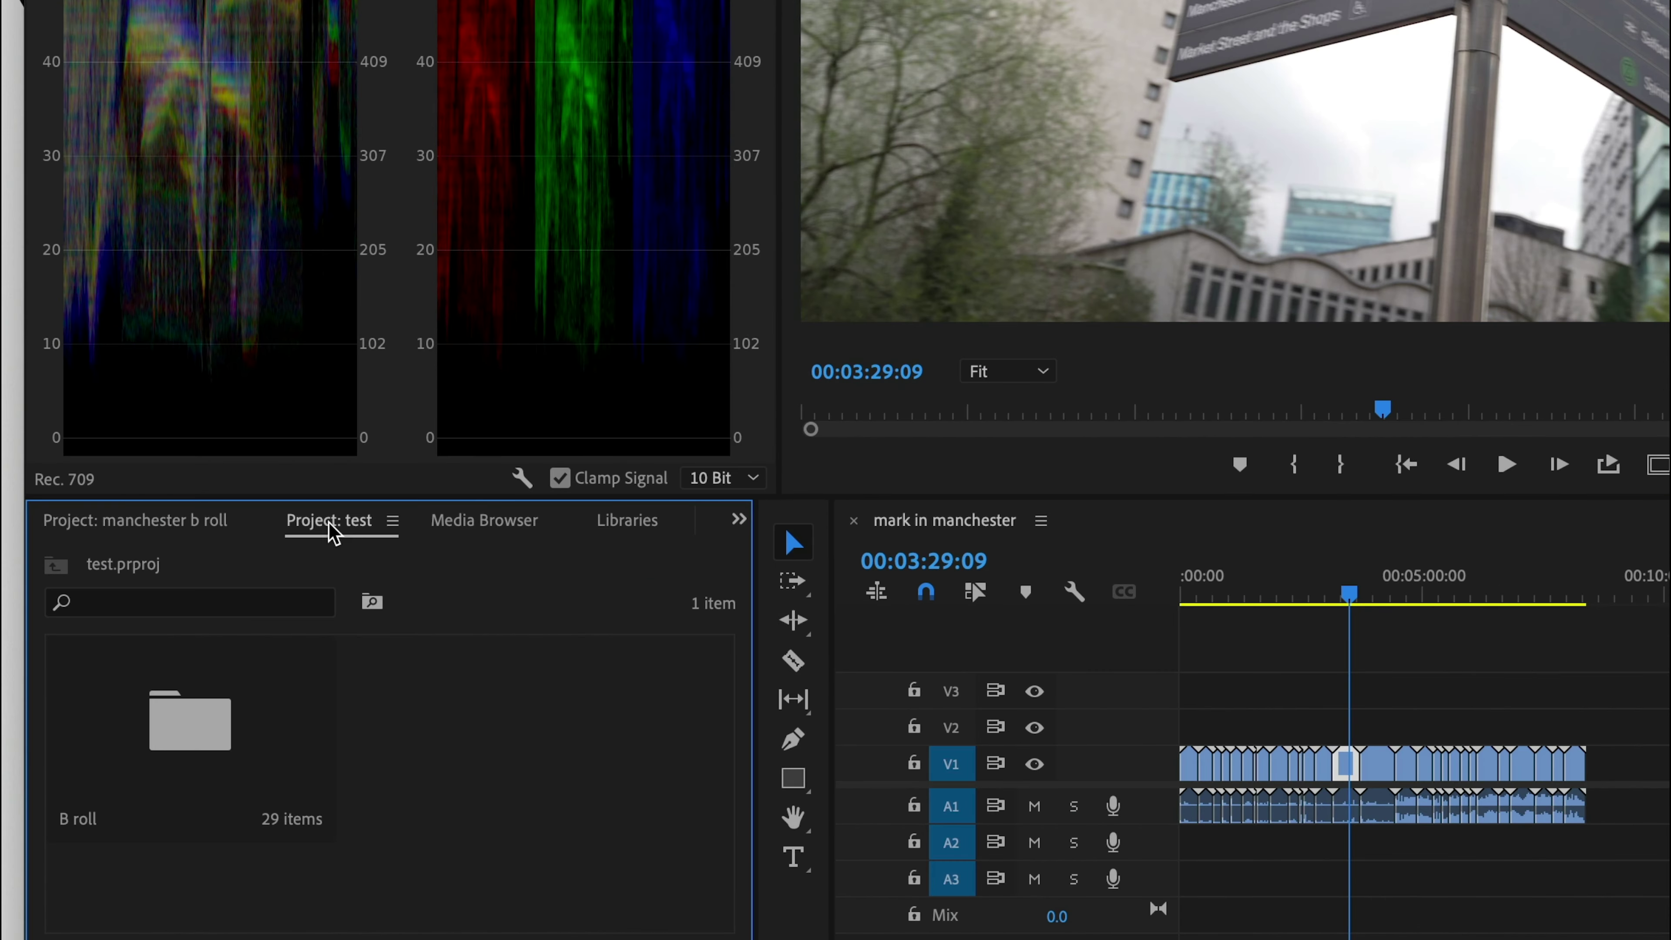
double_click(190, 723)
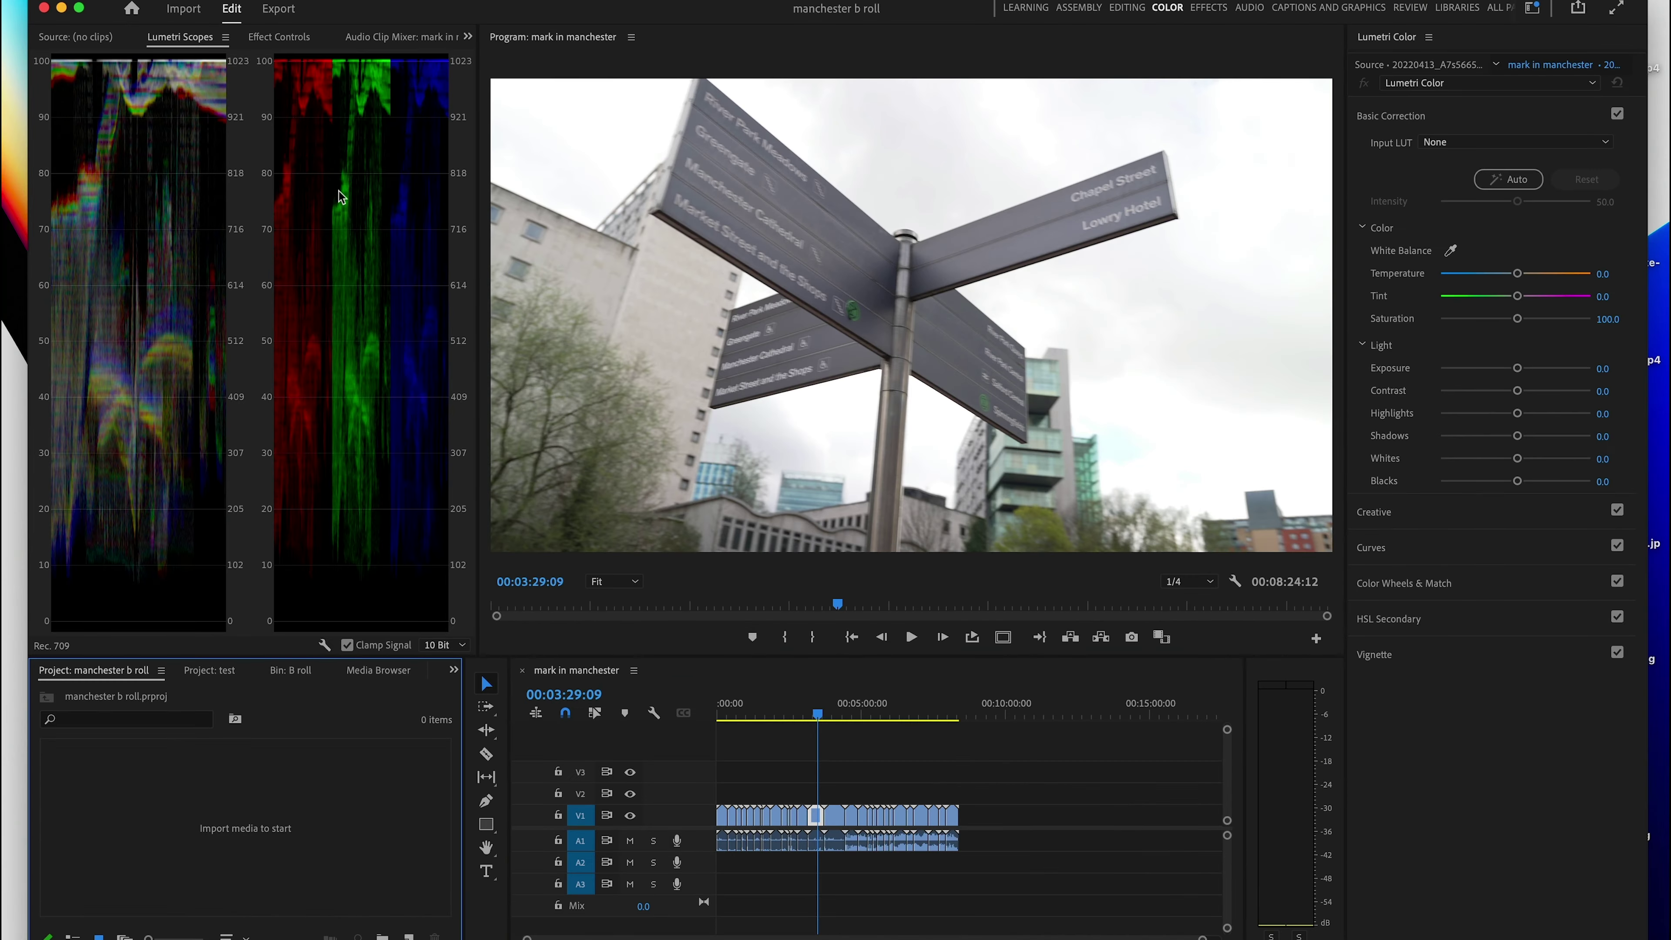
left_click(184, 9)
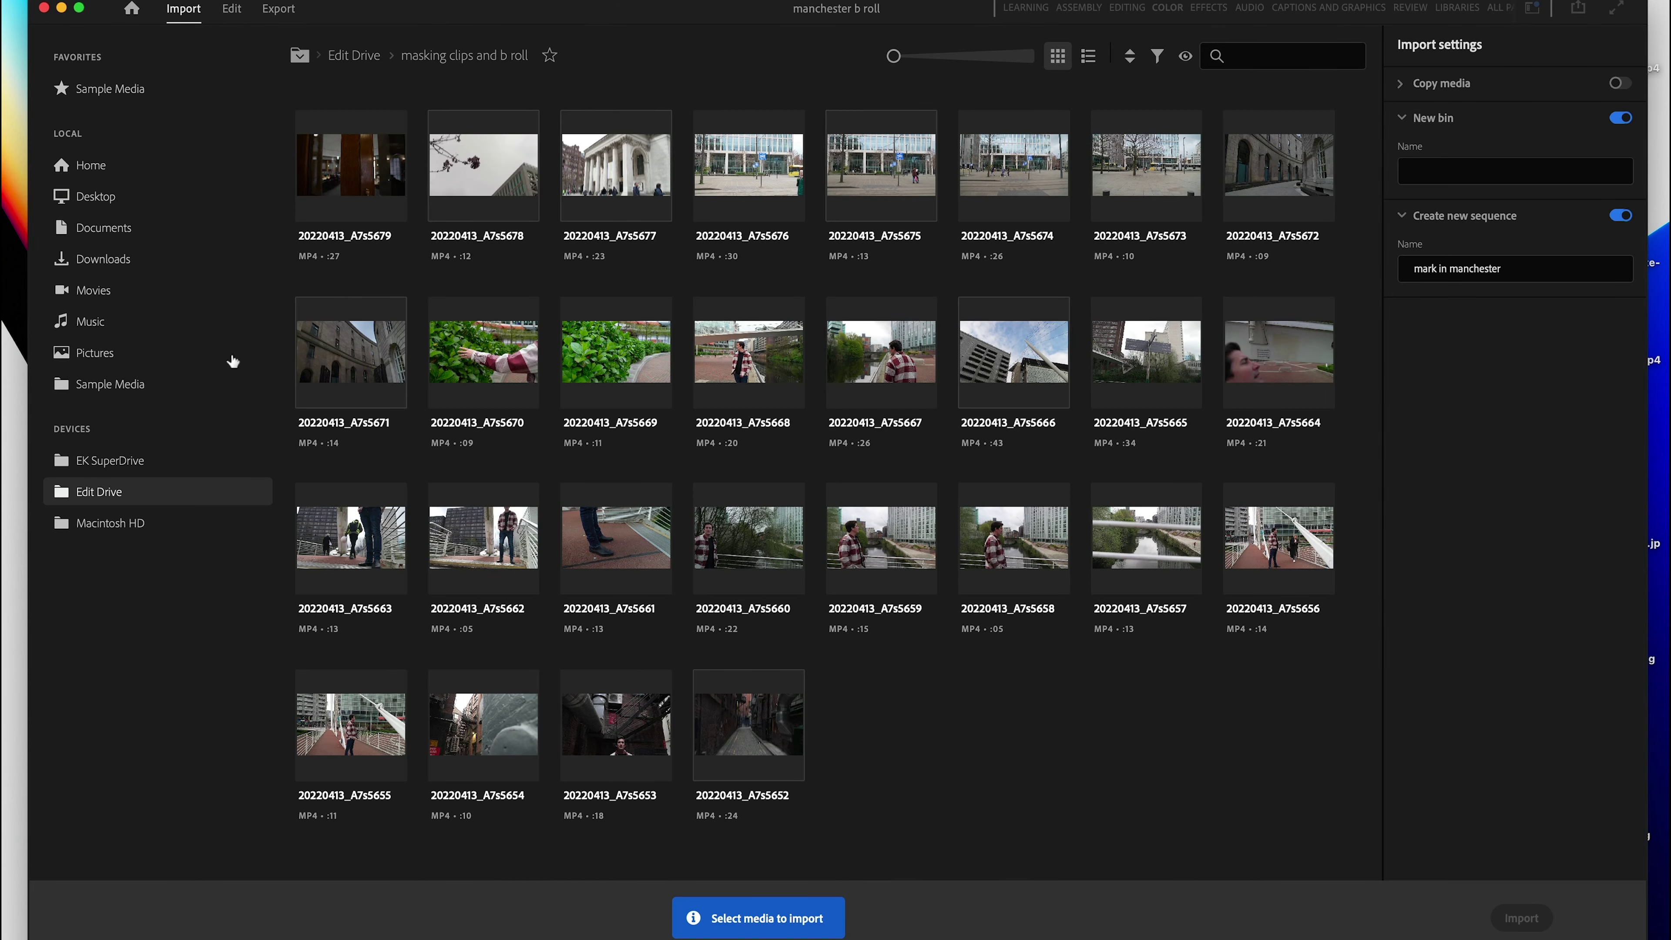
left_click(92, 492)
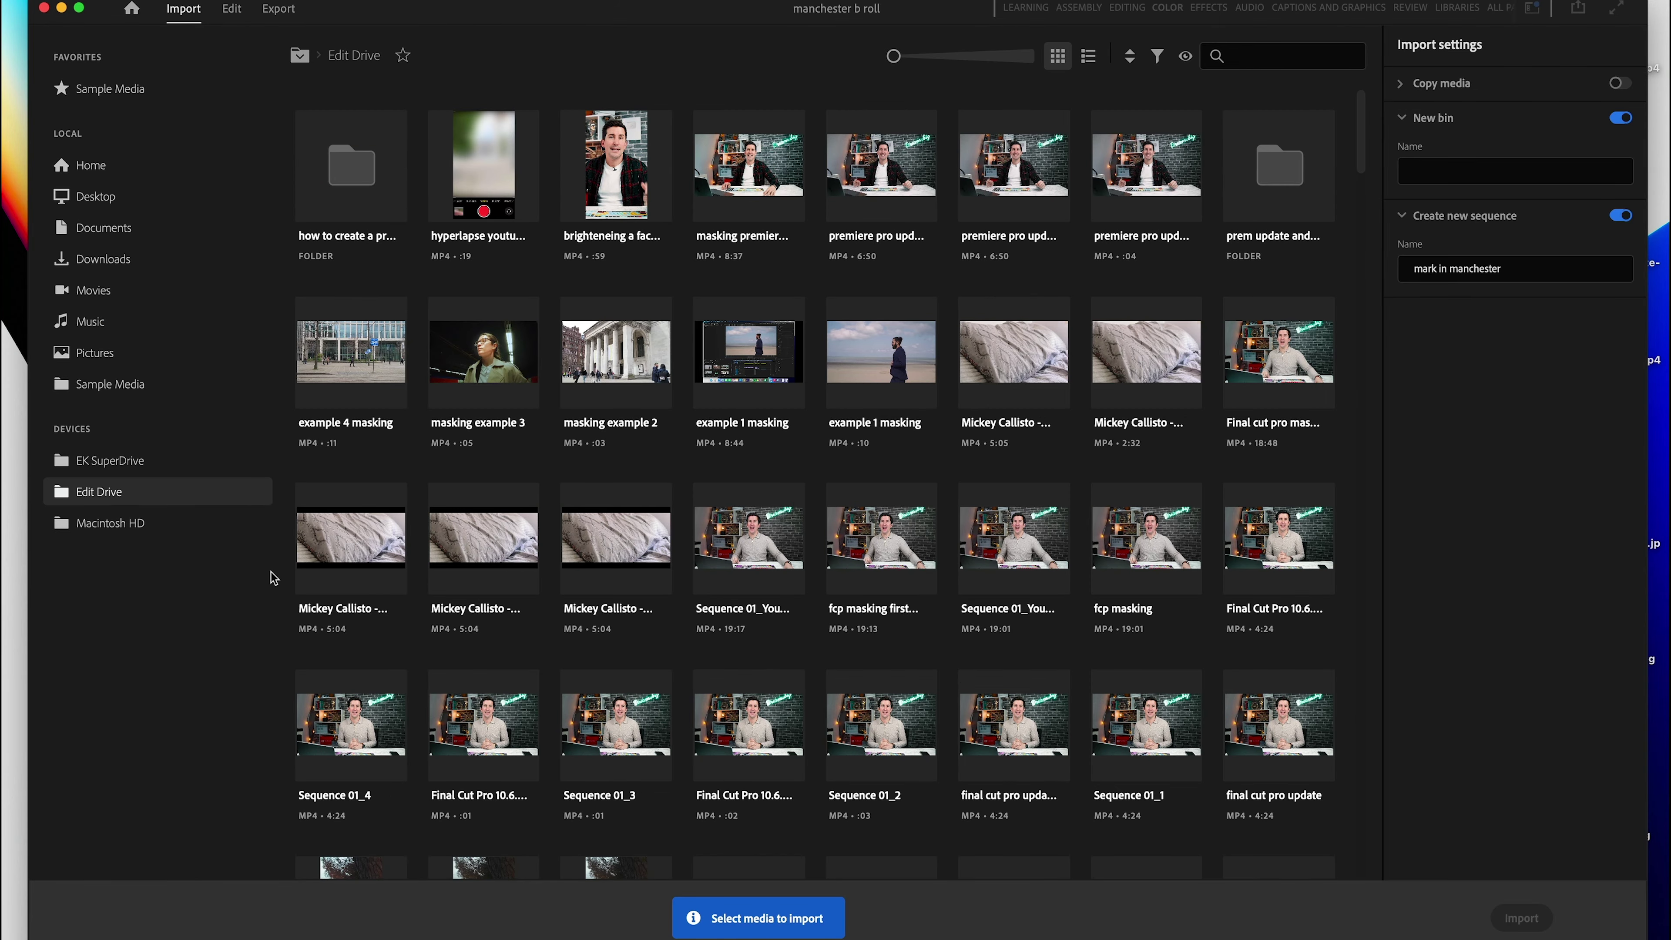